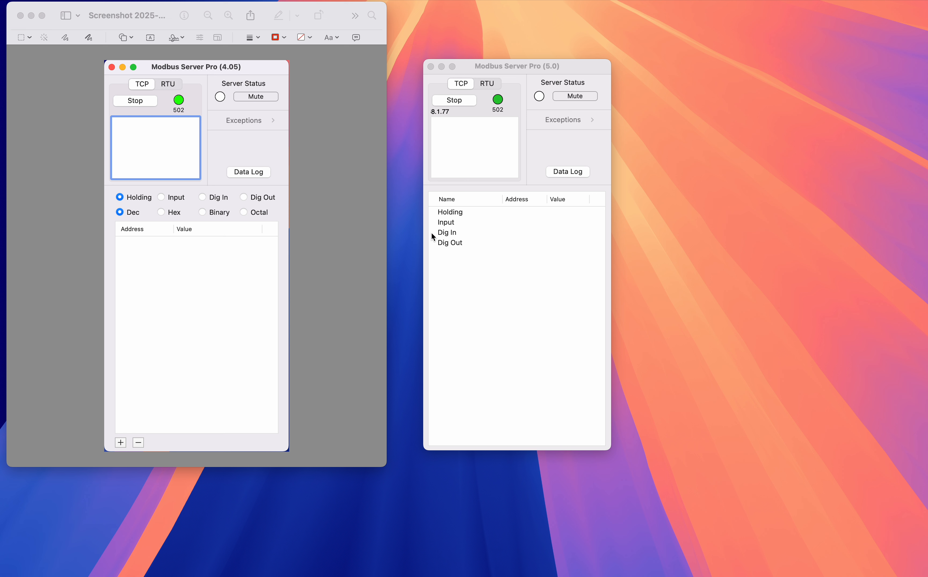
Step: Add a register to the Holding group and expand the group in Modbus Server Pro 5.0
right_click(450, 213)
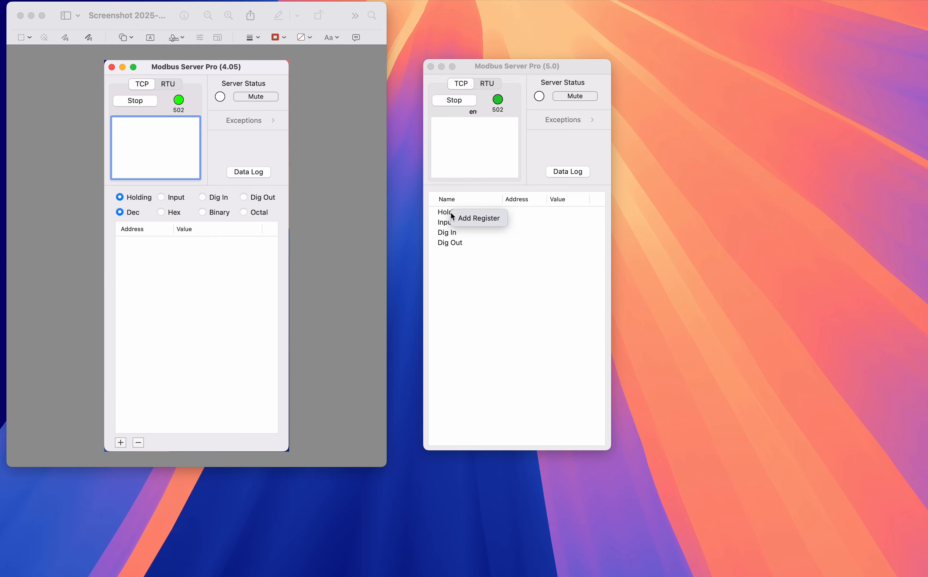
click(467, 220)
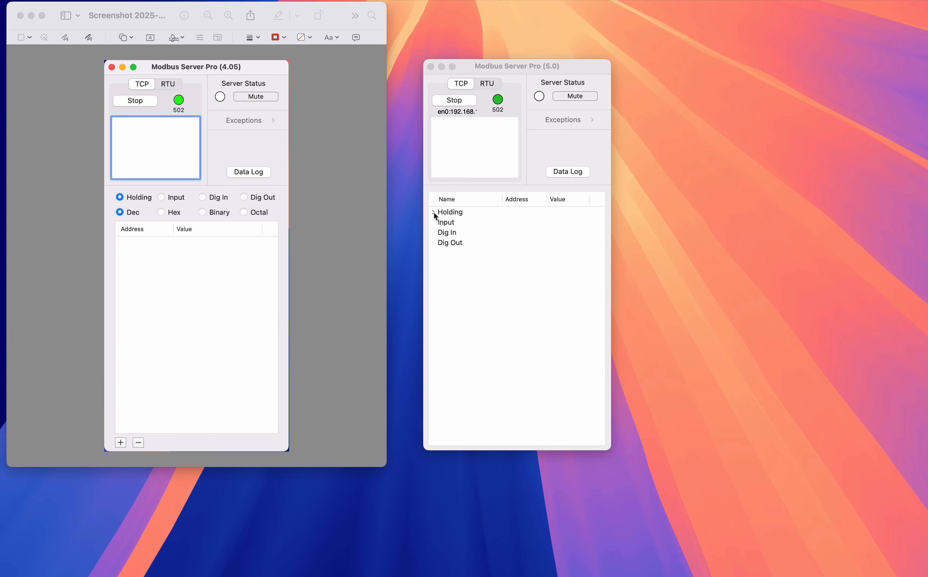
click(434, 212)
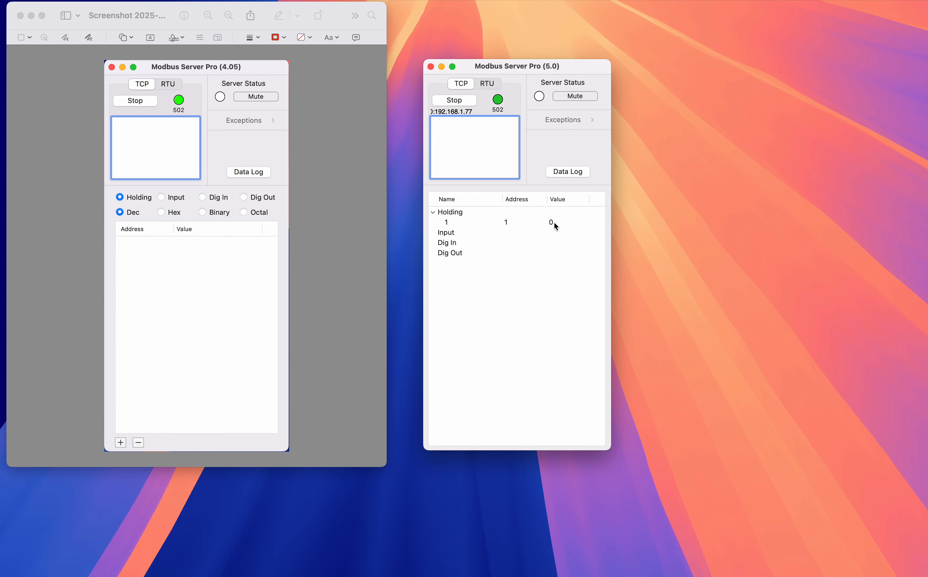
Step: Rename the new Holding register as Abc
click(448, 223)
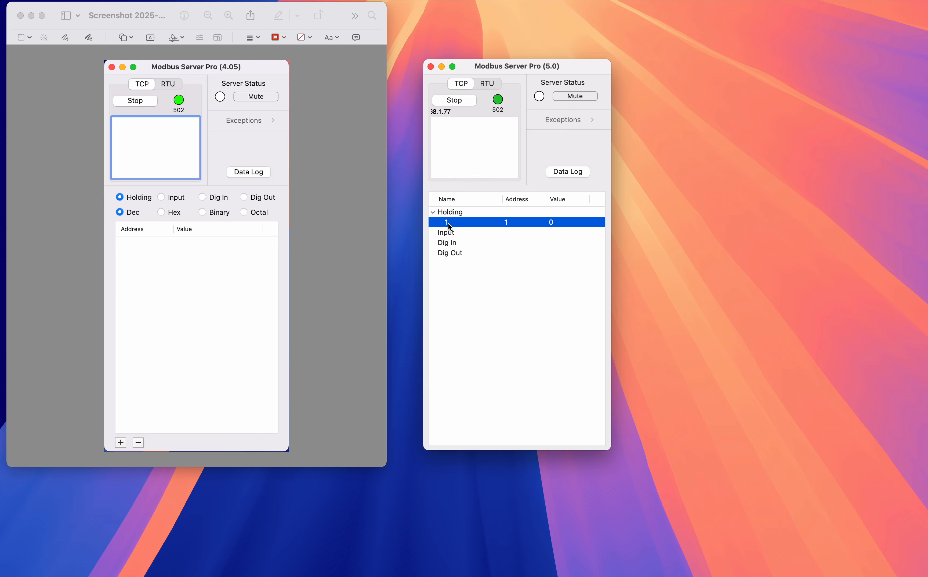
click(448, 224)
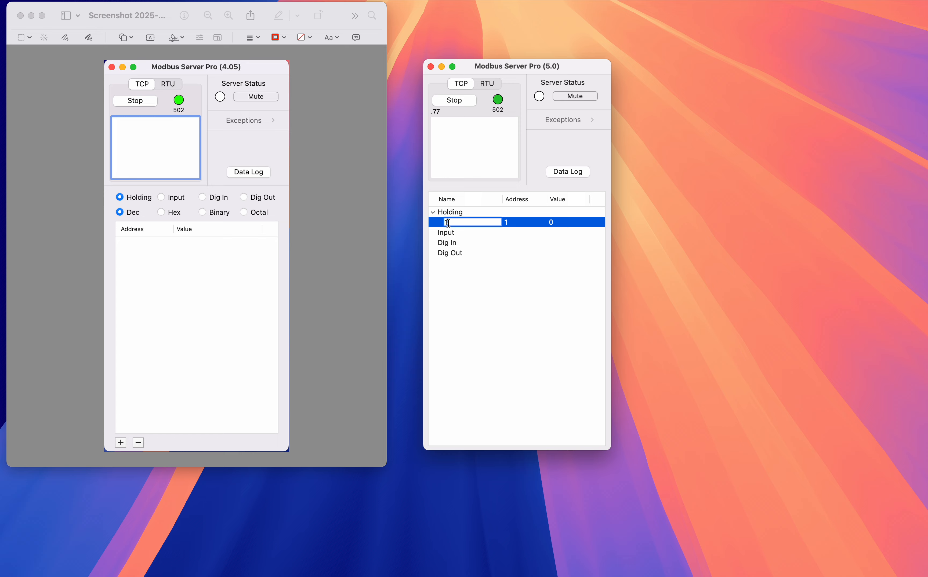
key(BackSpace)
text(Abc)
key(Return)
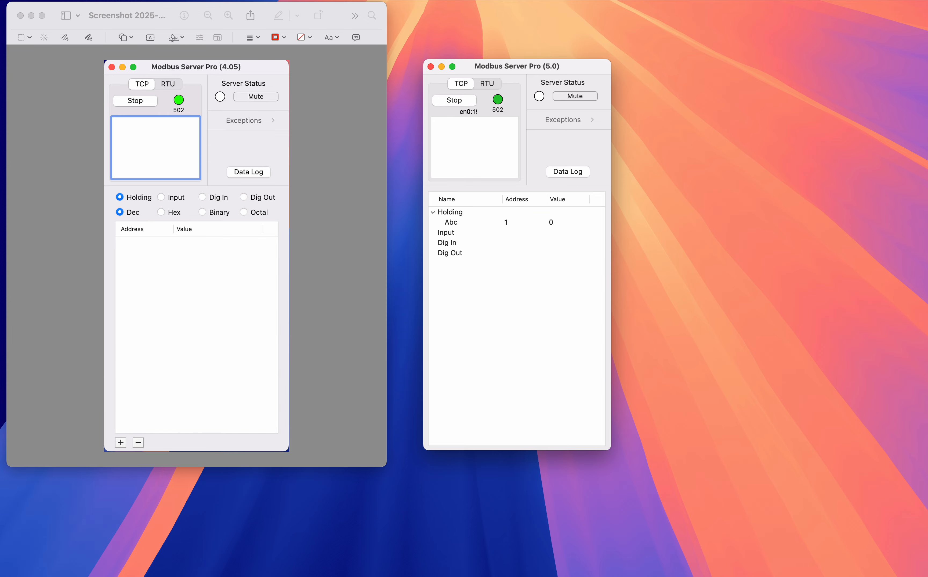
Step: Set the address of the Abc register to 24
click(506, 224)
click(507, 223)
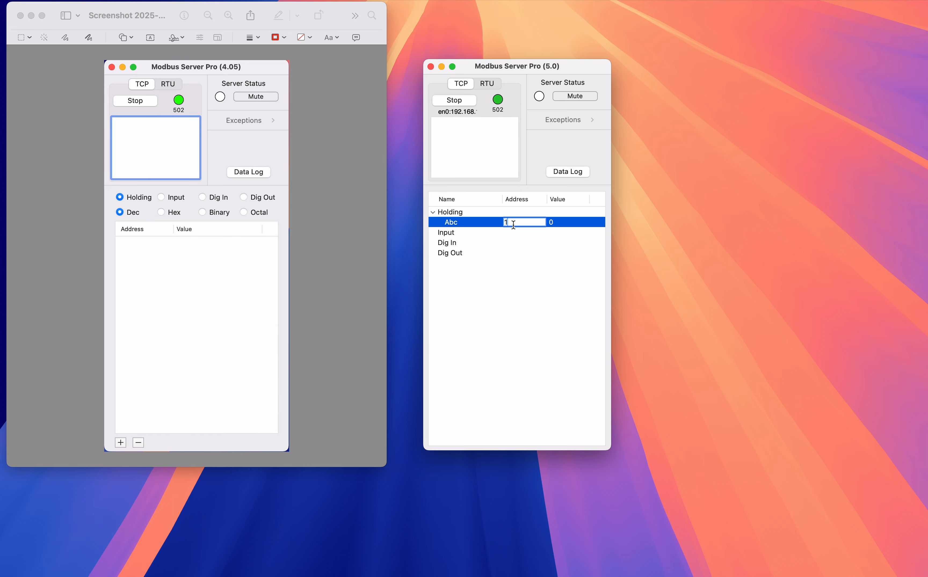
key(BackSpace)
text(24)
key(Return)
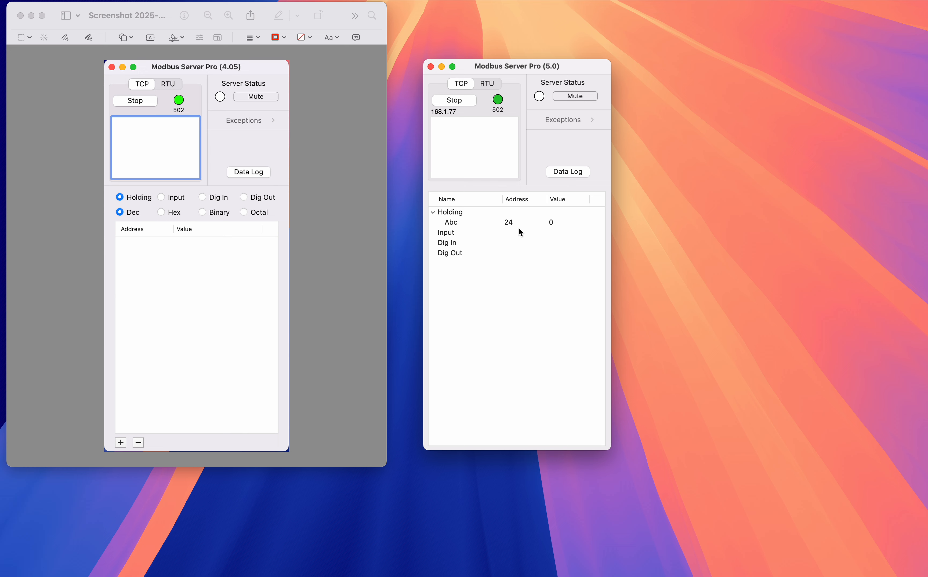
click(554, 225)
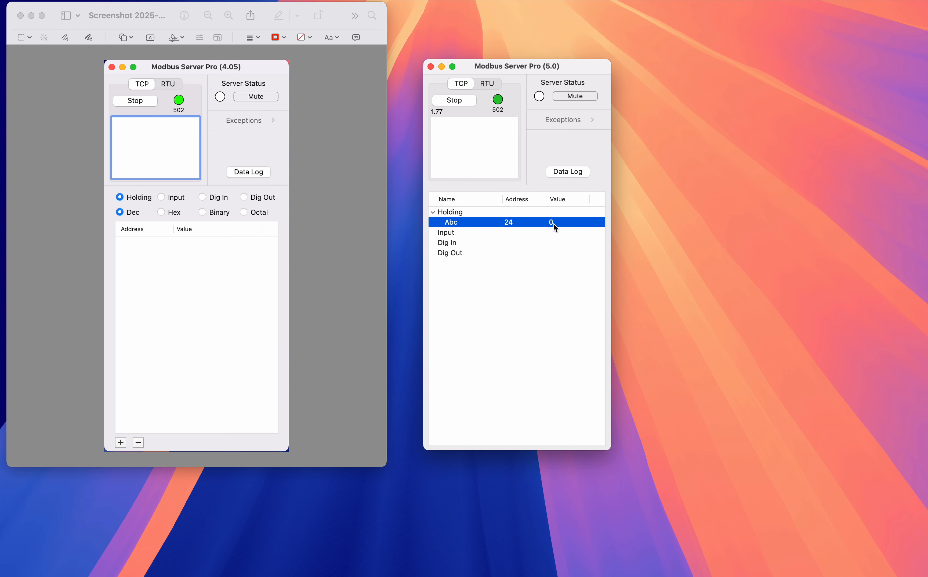
Step: Add two more registers to the Holding group below Abc
right_click(452, 212)
click(464, 219)
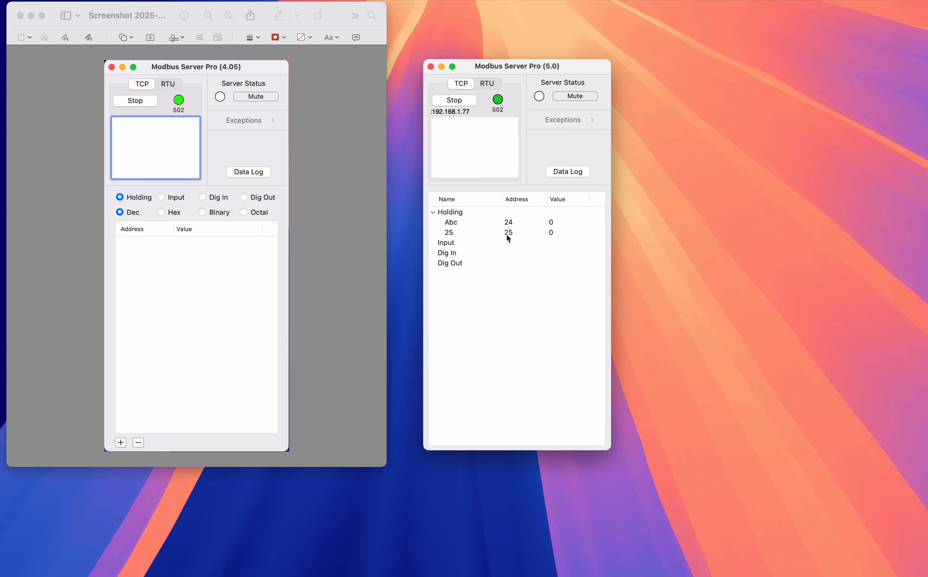
right_click(452, 213)
click(465, 219)
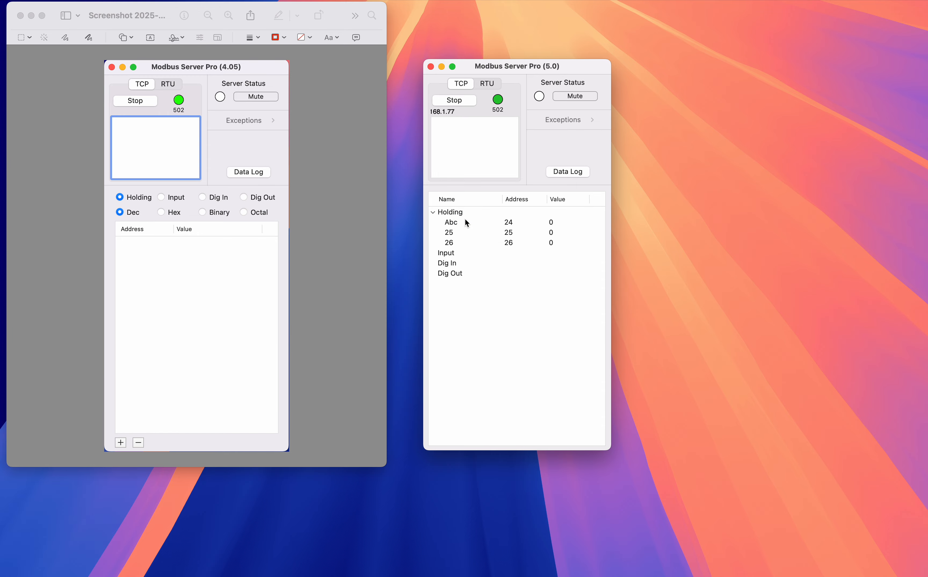
Step: Add one further register at the end of the Holding group and delete it
right_click(457, 213)
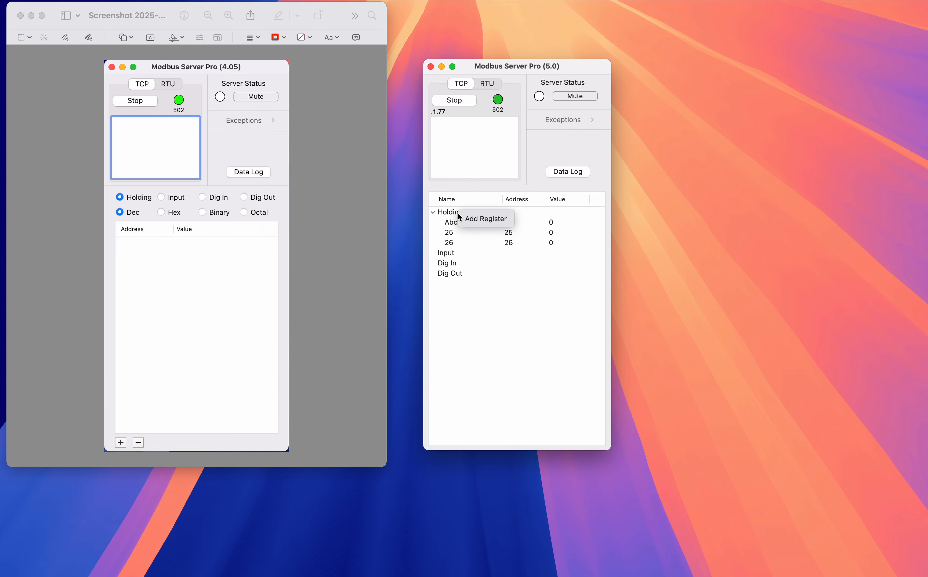
click(474, 217)
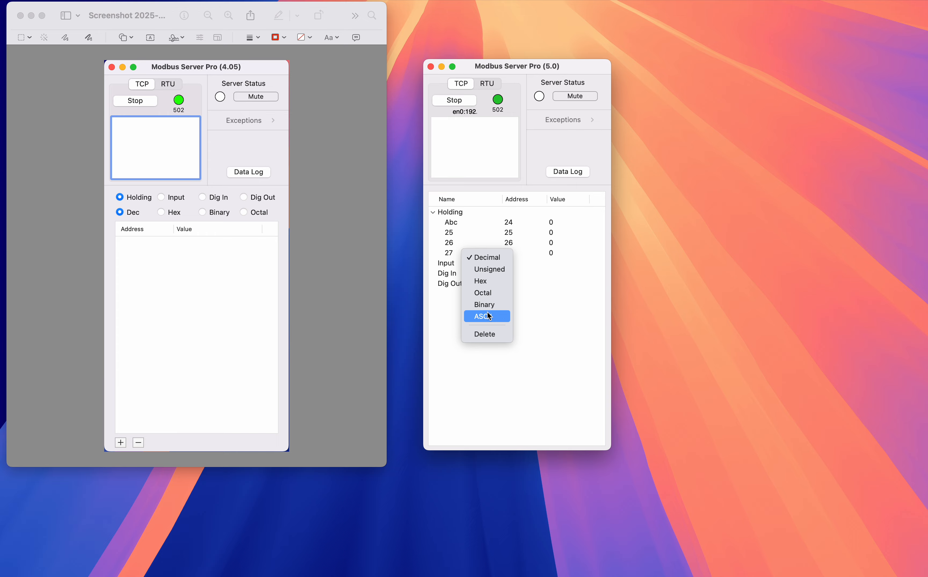
click(485, 334)
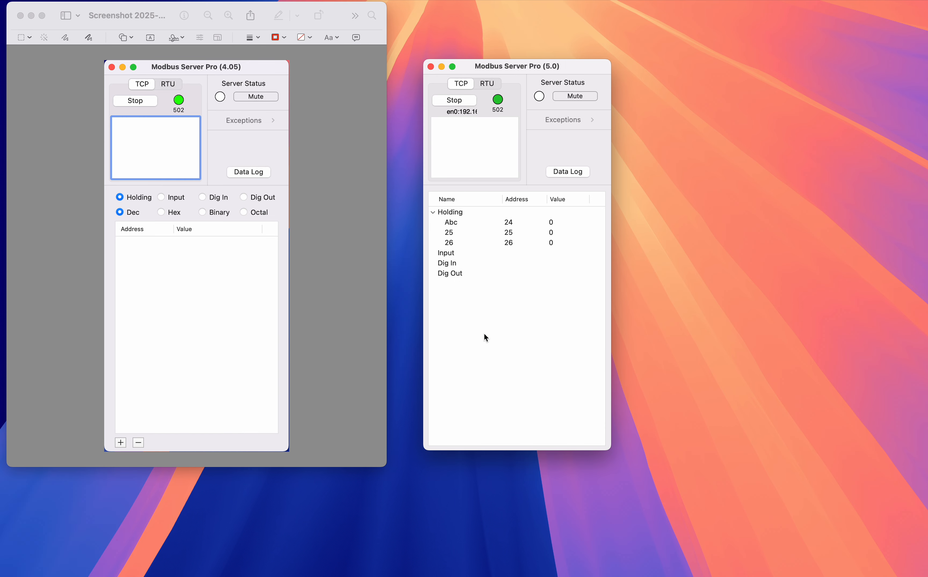
Step: Add one register each to the Input, Dig In and Dig Out groups
right_click(447, 254)
click(465, 260)
right_click(447, 264)
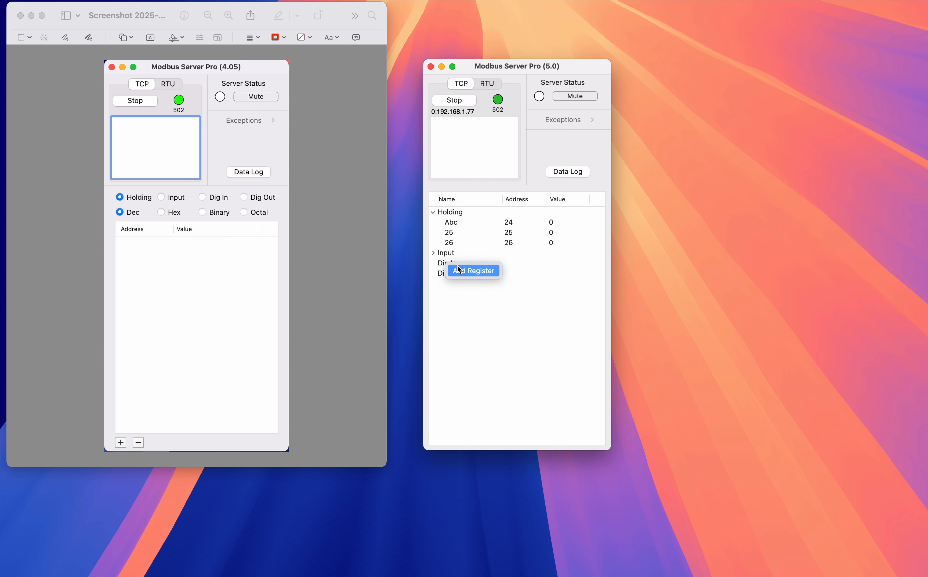
click(464, 271)
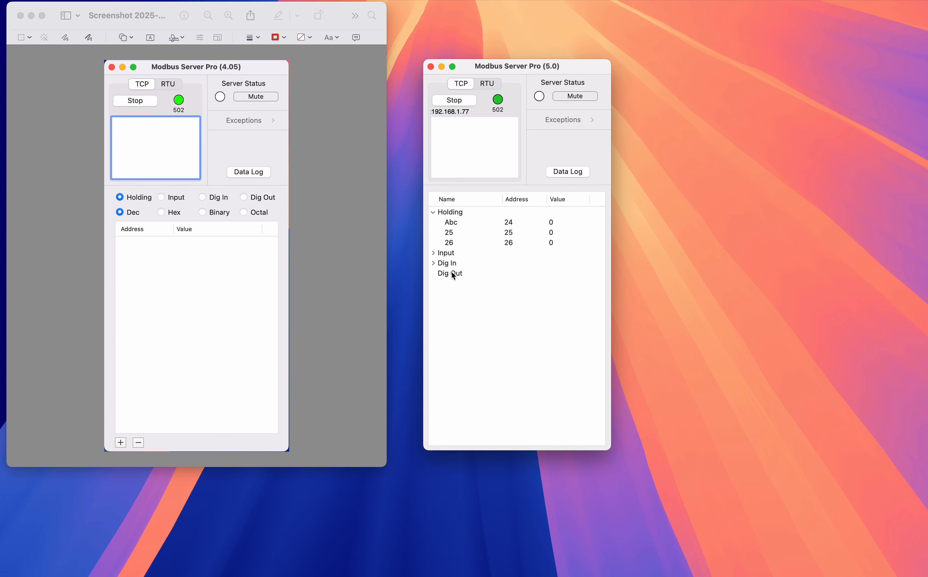
right_click(452, 271)
click(474, 279)
Step: Expand the Input and Dig In groups so their registers are listed together with the Holding registers
click(433, 212)
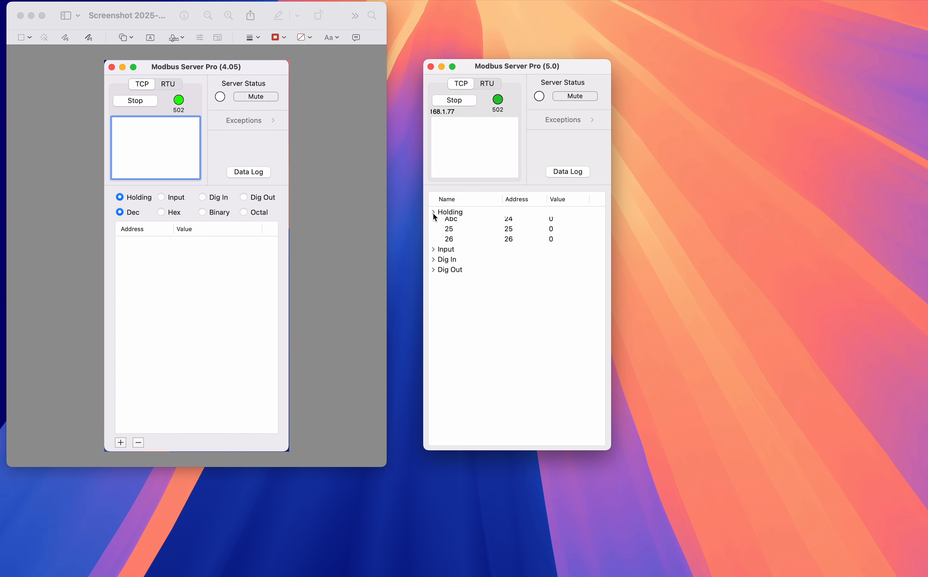
click(434, 222)
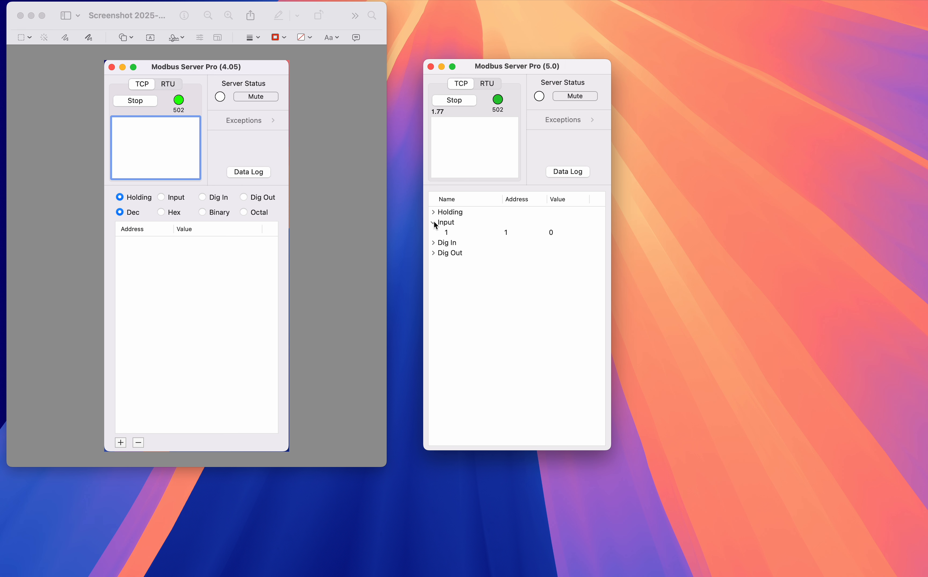
click(433, 243)
click(433, 212)
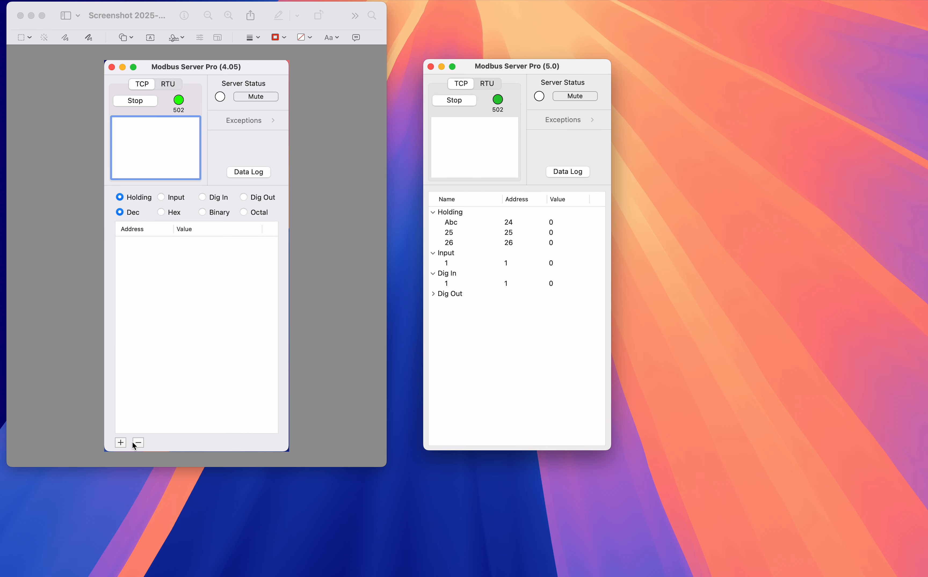
Step: Examine the options offered for the Holding group and the number formats available for the Abc register
right_click(452, 213)
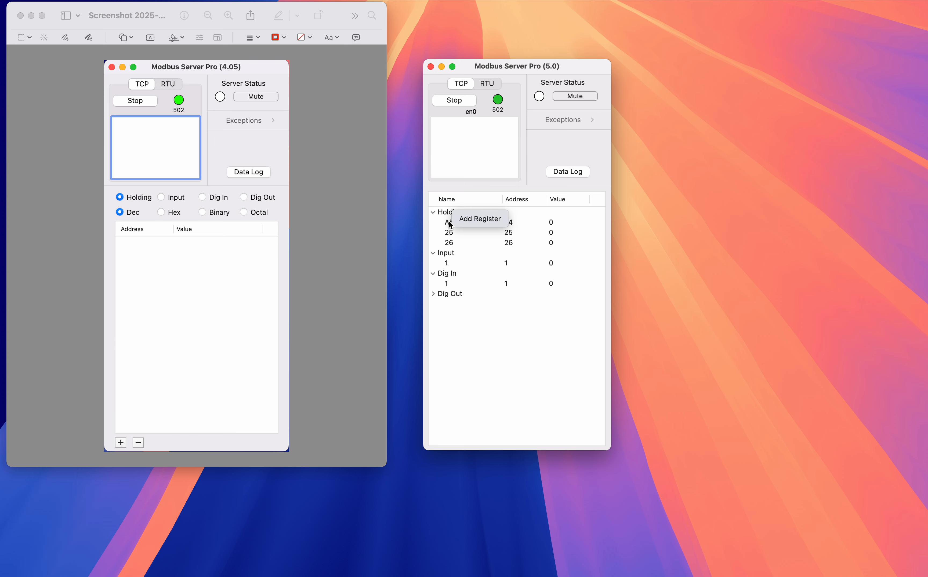
right_click(450, 225)
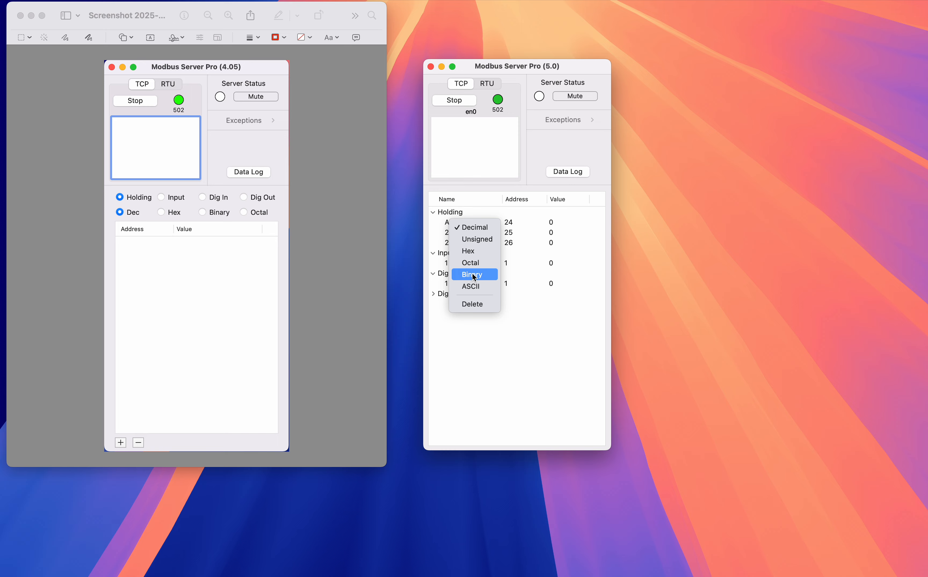
click(552, 223)
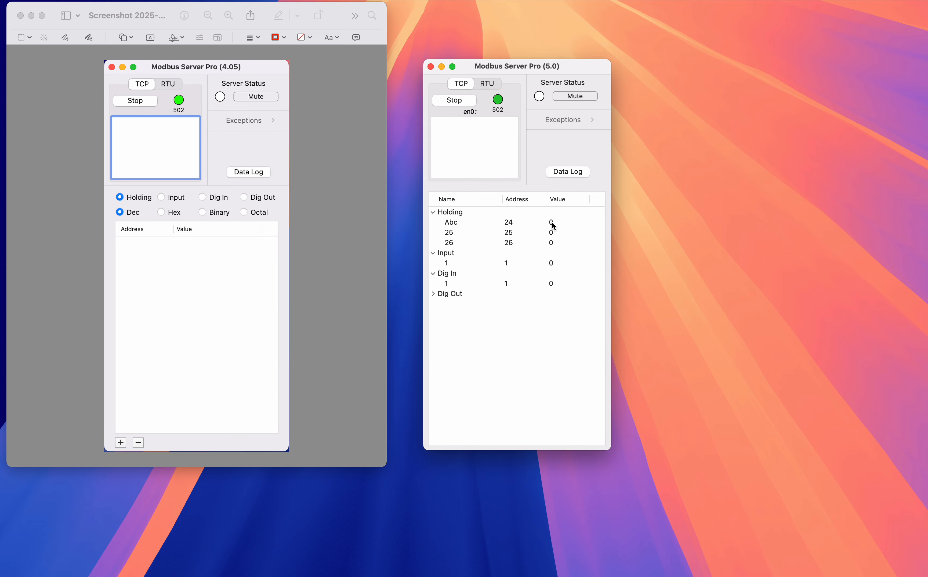
Step: Set the value of the Abc register to 255 and switch its display format to Hex
click(552, 223)
click(553, 222)
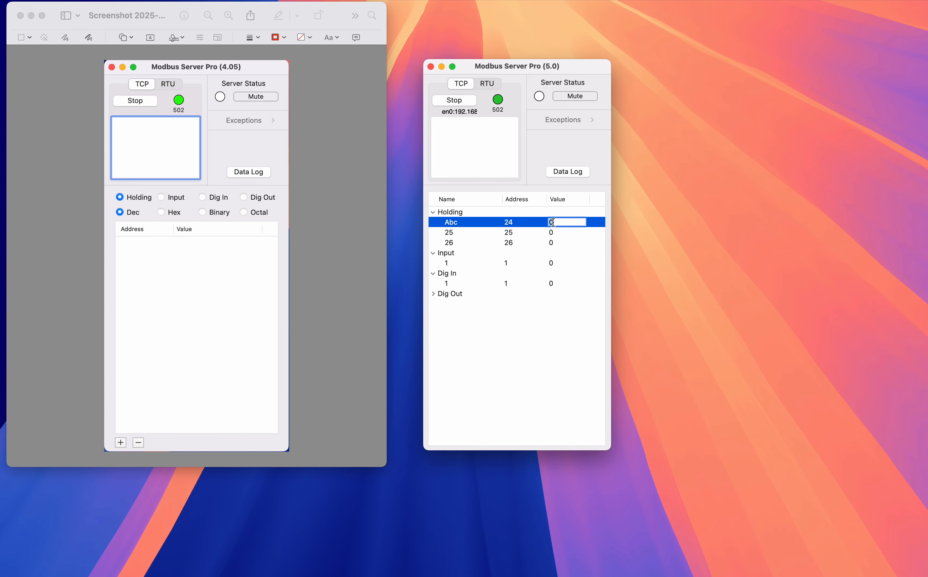
right_click(528, 226)
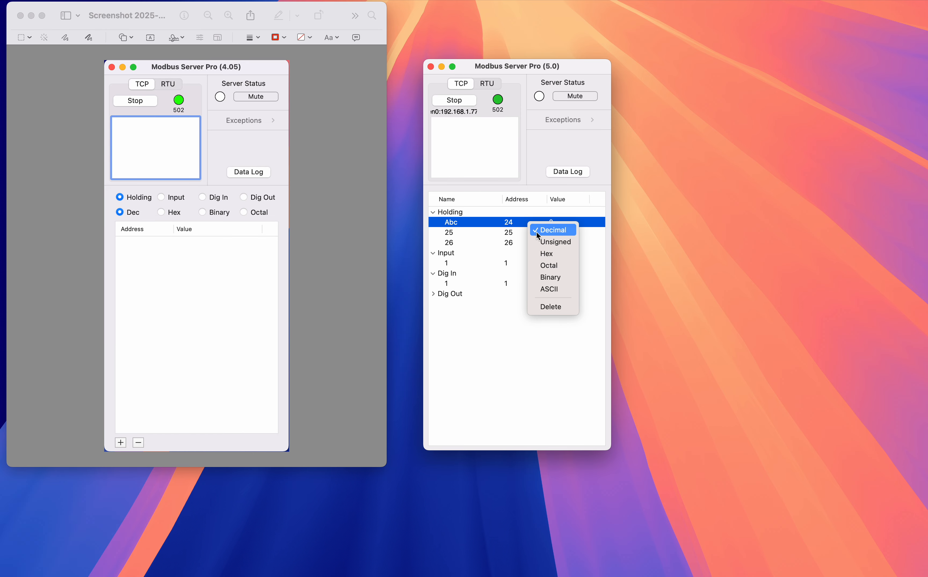
click(515, 223)
click(554, 222)
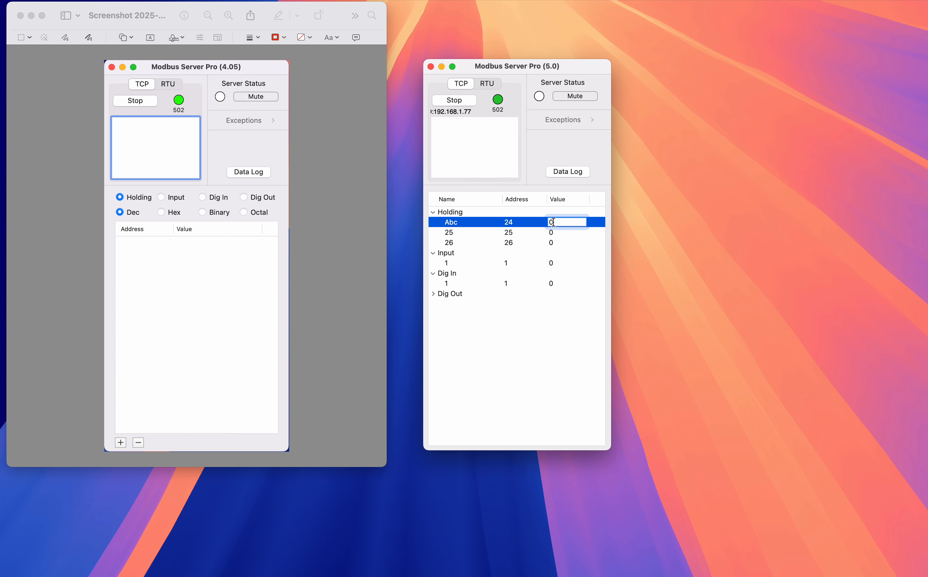
key(BackSpace)
text(255)
key(Return)
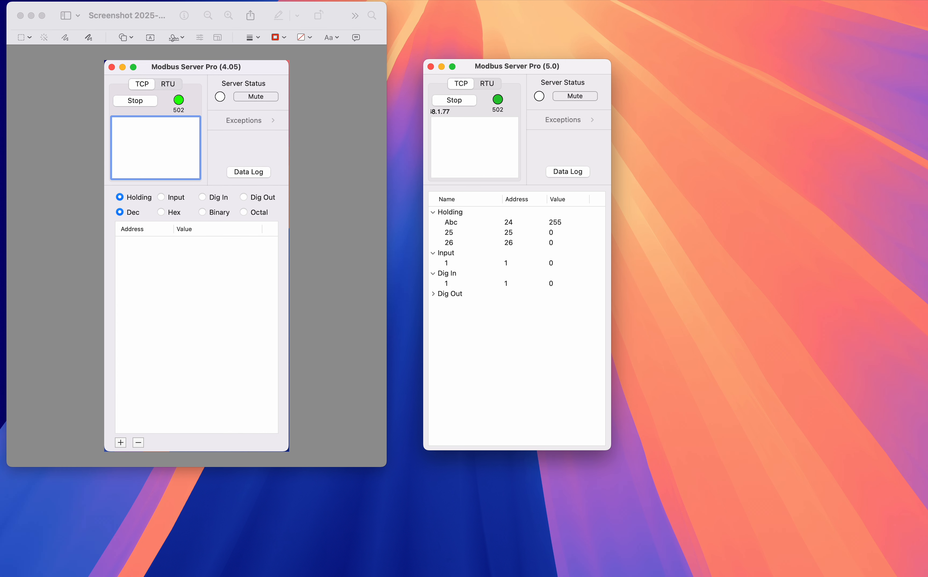
right_click(559, 222)
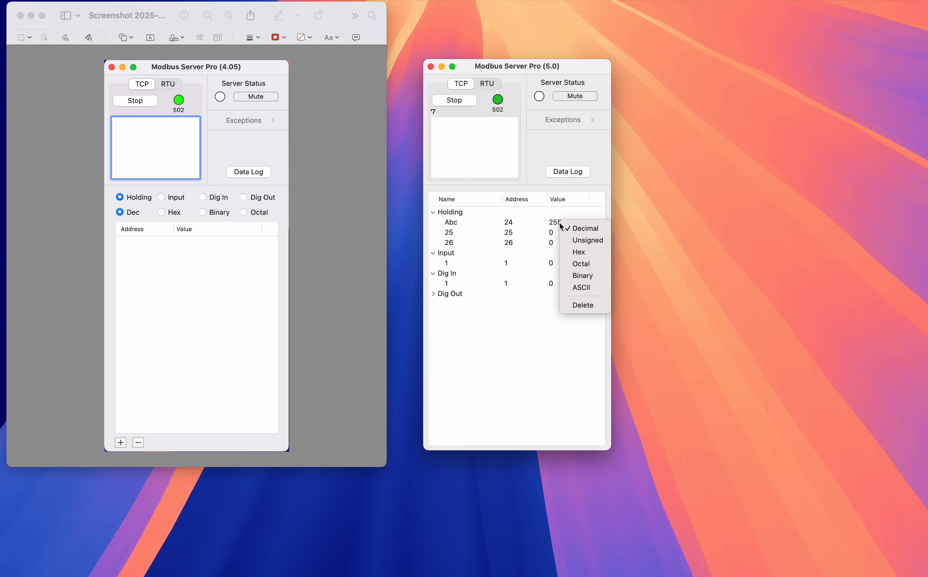
click(574, 252)
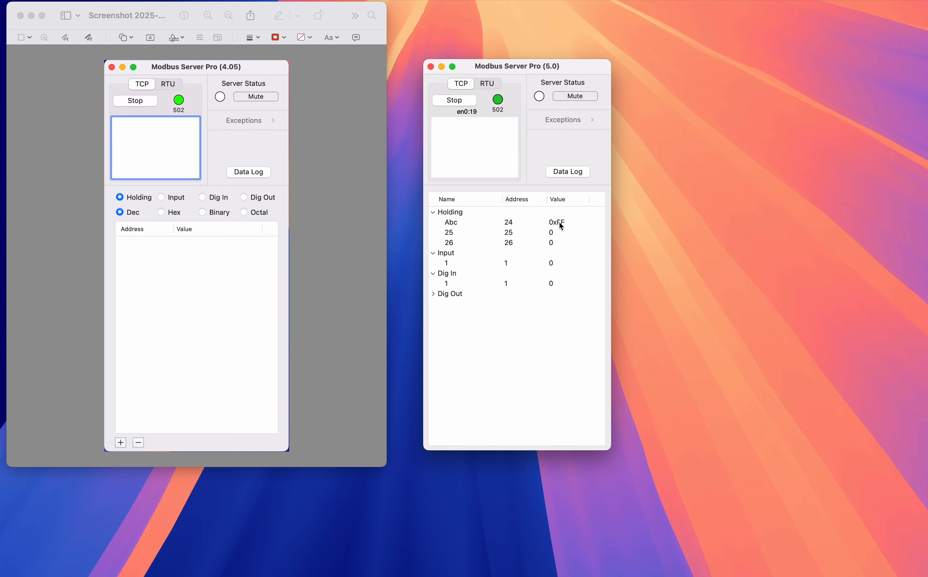
Step: Widen the Modbus Server Pro 5.0 window and its Value column to make room for longer values
click(612, 254)
drag(611, 254, 741, 259)
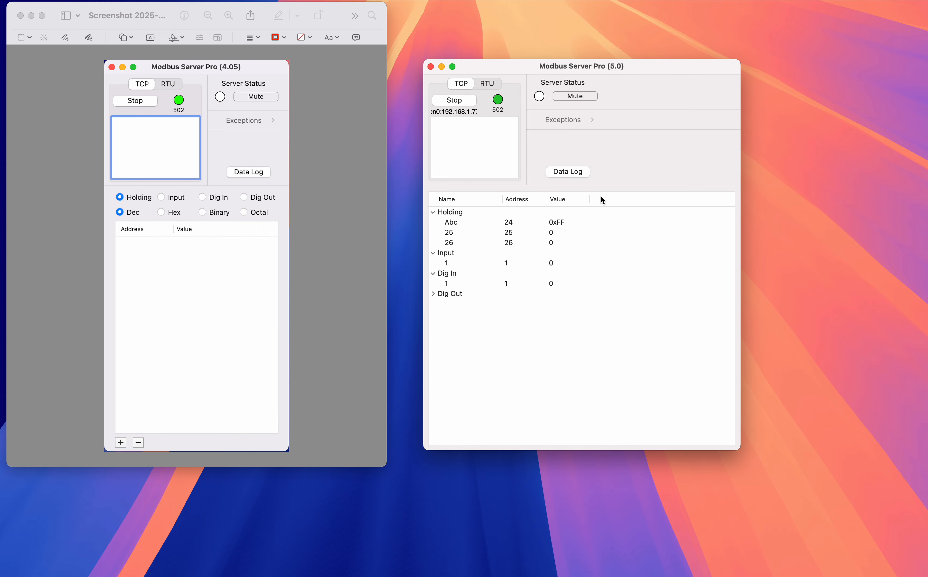
click(590, 200)
drag(590, 199, 689, 201)
Step: Switch the display format of the Abc register to Binary
click(559, 222)
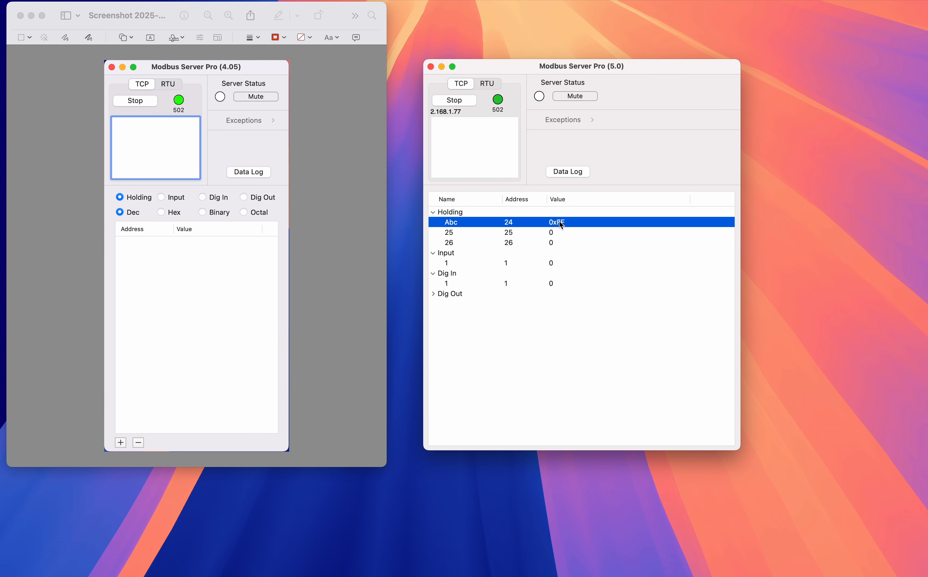
right_click(560, 221)
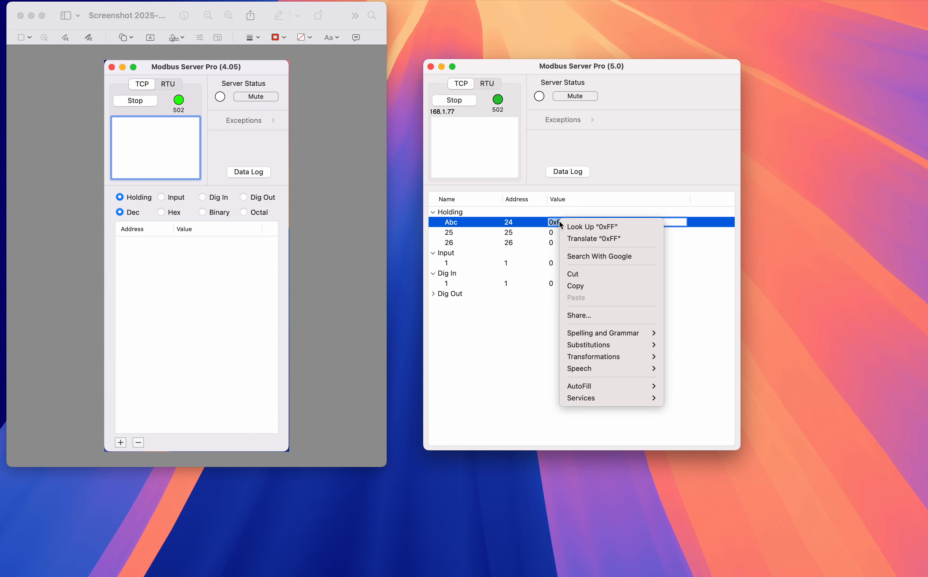
click(529, 227)
click(527, 223)
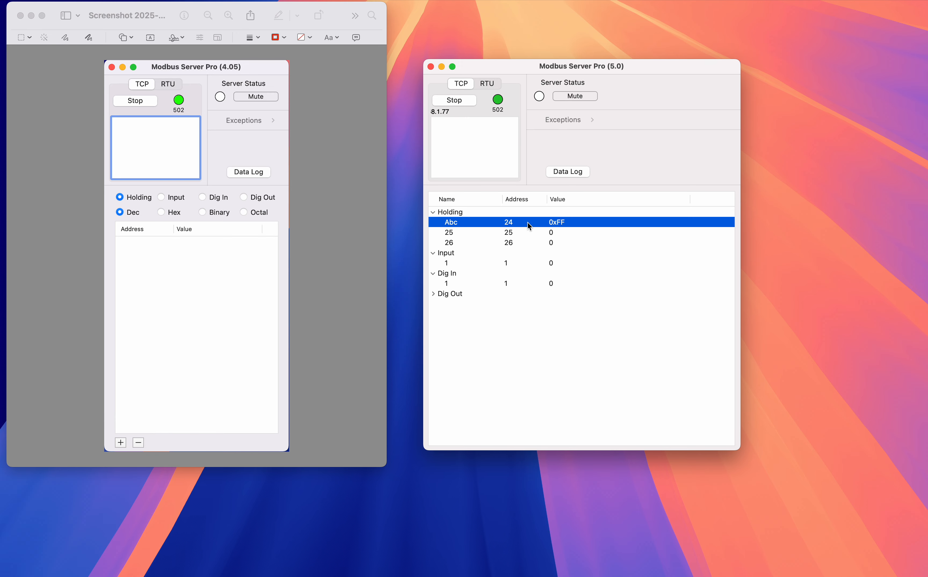
right_click(527, 222)
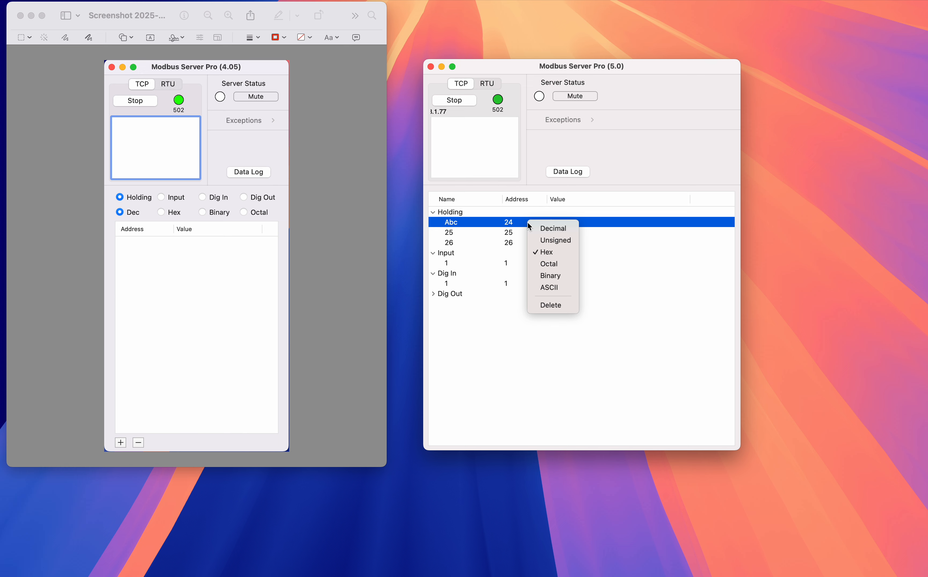
click(549, 276)
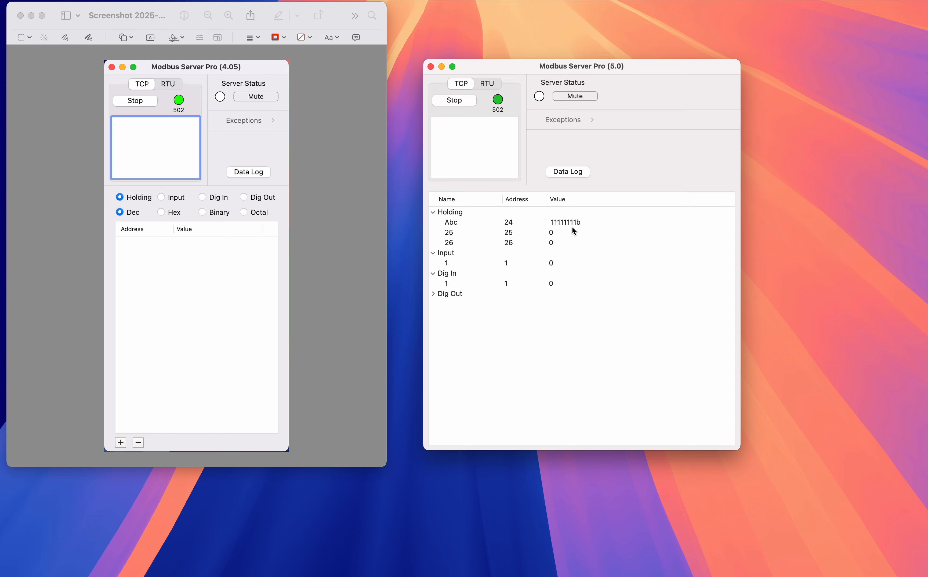
Step: Set the value of the register at address 25 in the Holding group to 65535
click(552, 231)
right_click(552, 231)
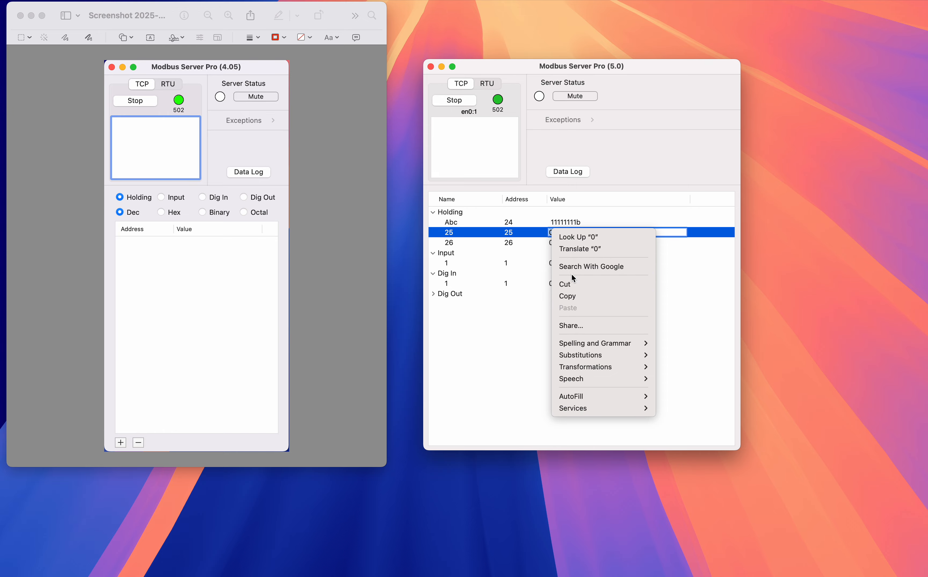
click(536, 236)
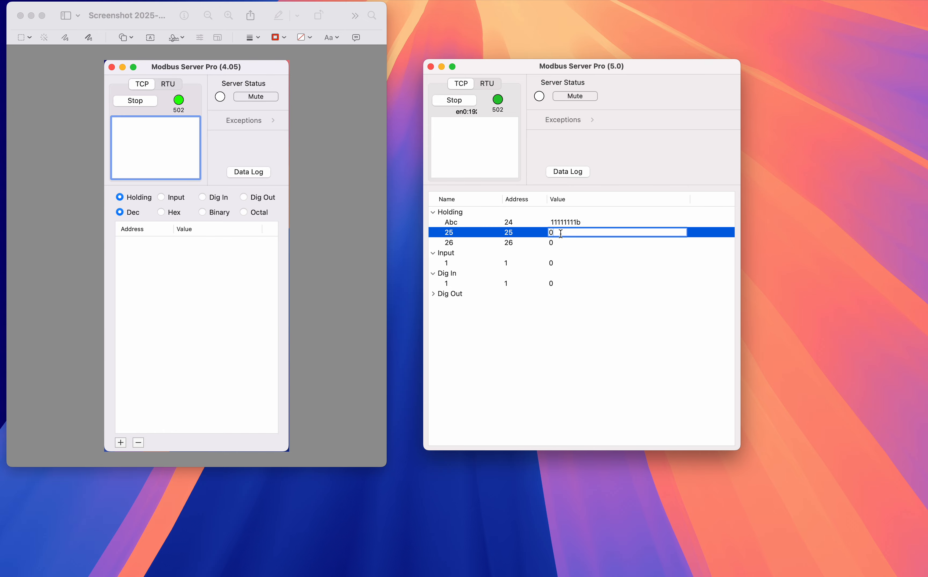
key(BackSpace)
text(65535)
key(Return)
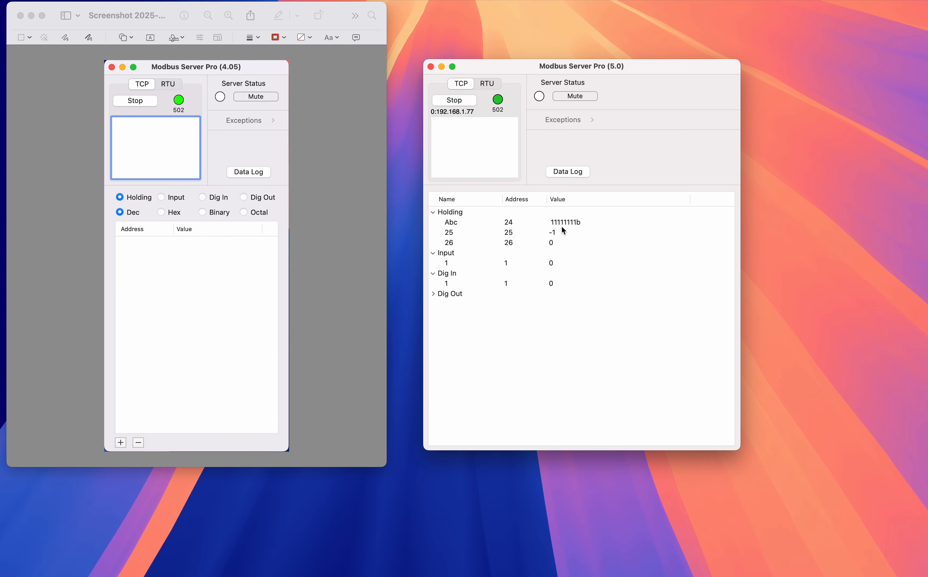
Step: Switch the display format of Holding register 25 to Hex
click(529, 233)
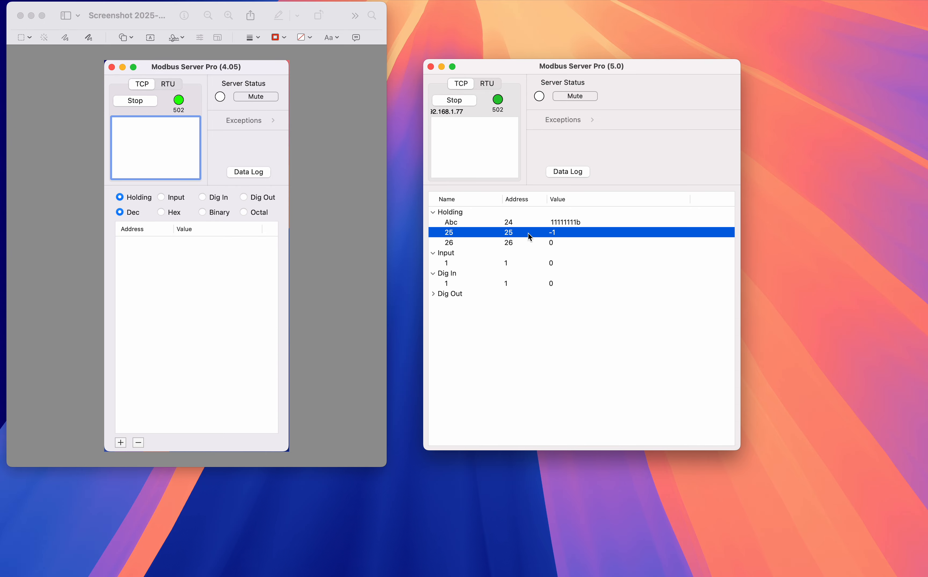
right_click(530, 236)
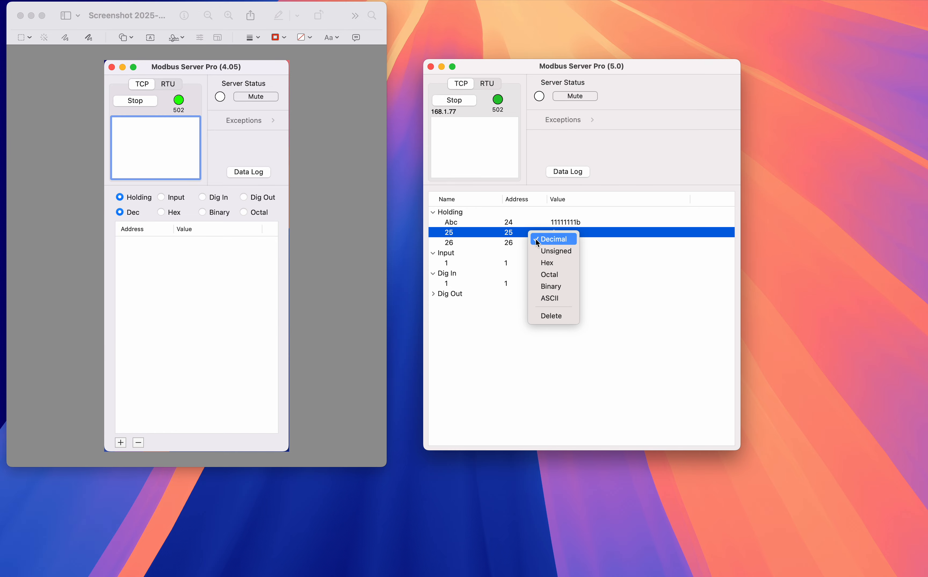
click(545, 263)
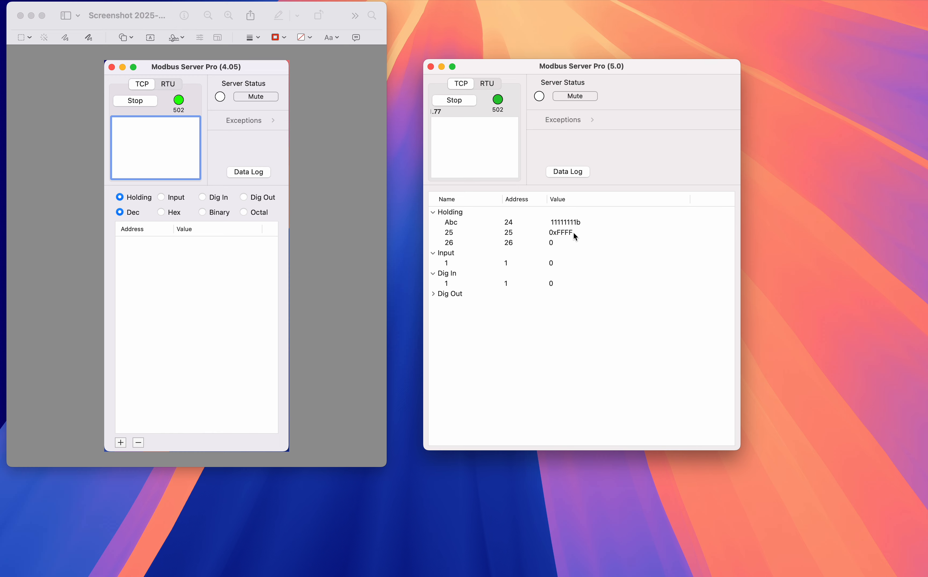
Step: Change the display format of Holding register 25 back to Decimal and from there to Unsigned
click(537, 236)
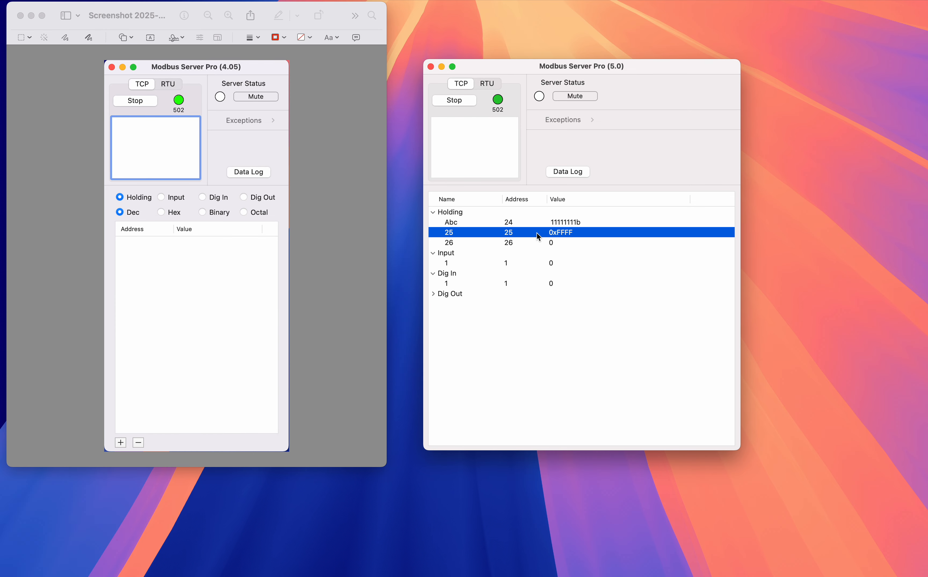
right_click(536, 233)
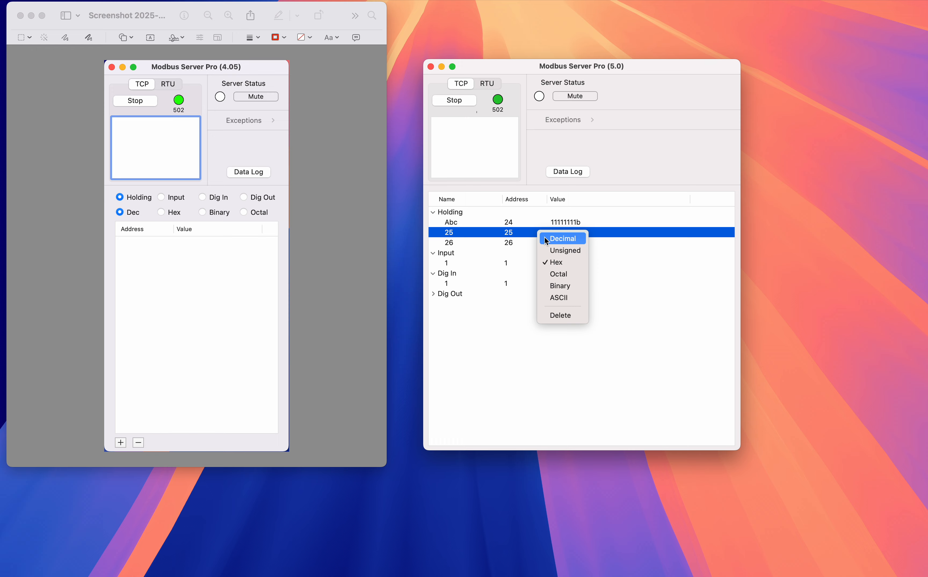
click(547, 239)
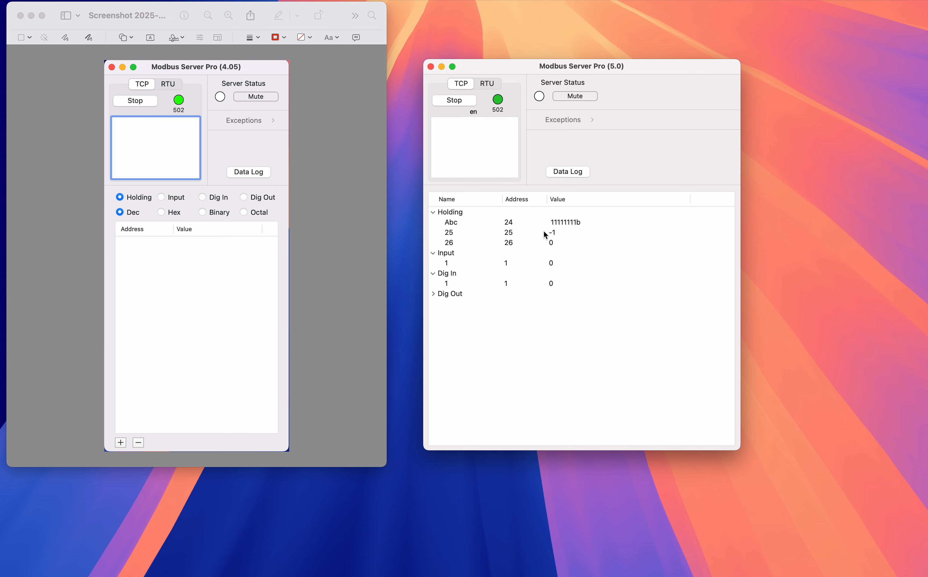
right_click(539, 233)
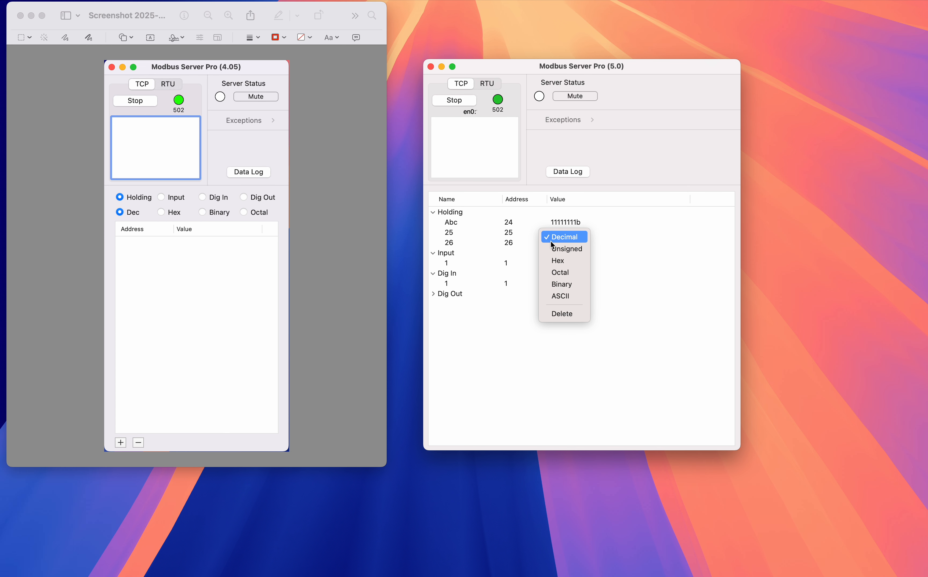
click(555, 248)
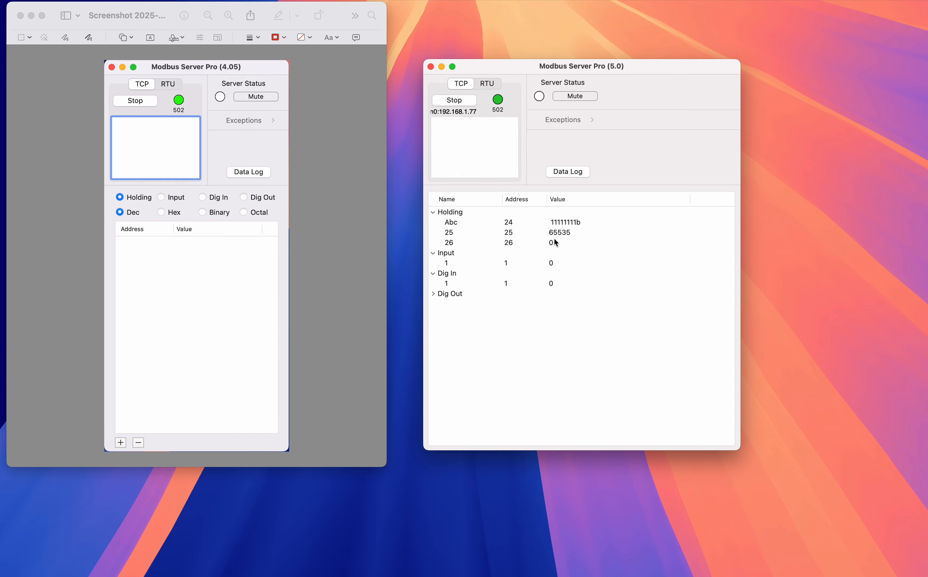
Step: Display Holding register 25 in Hex and set its value to 0x4142
click(541, 231)
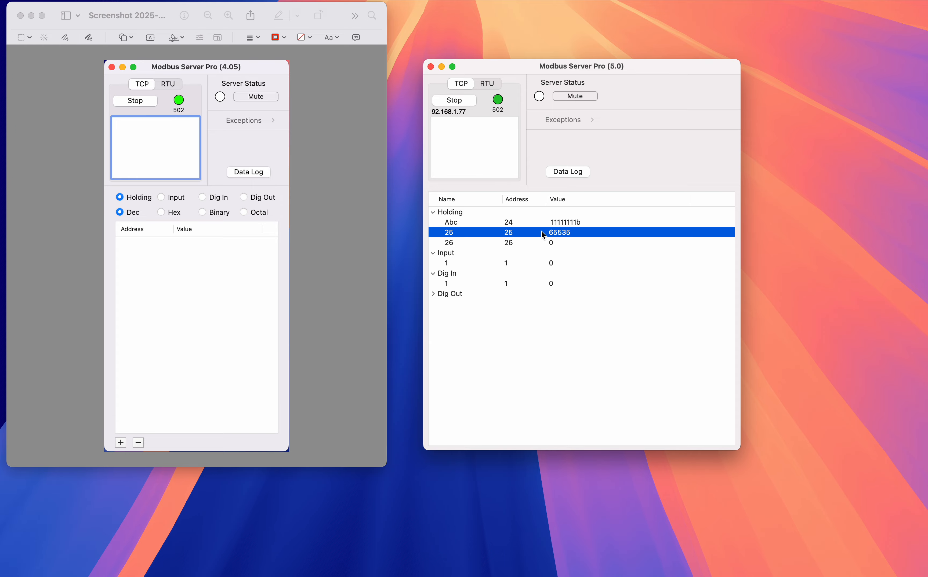
right_click(541, 231)
click(562, 261)
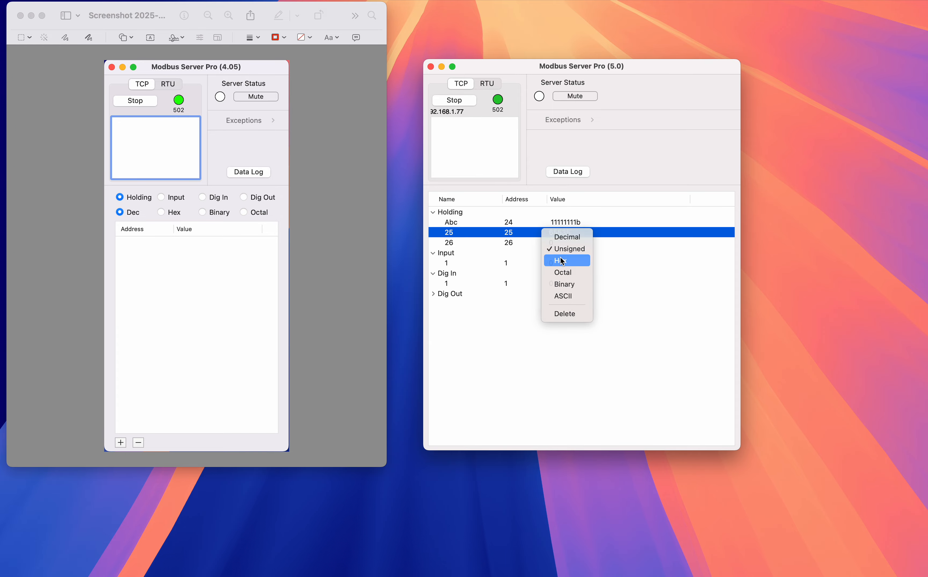
click(577, 233)
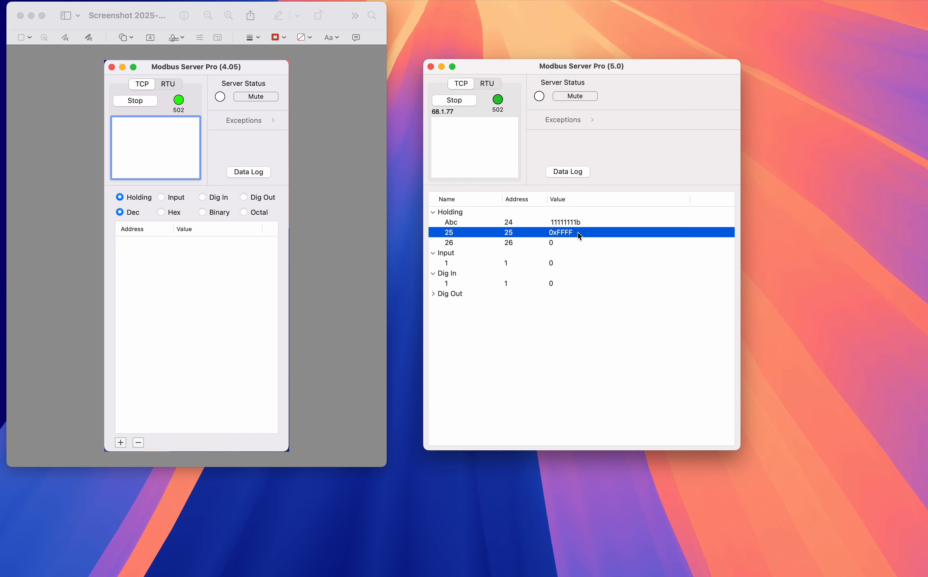
click(575, 232)
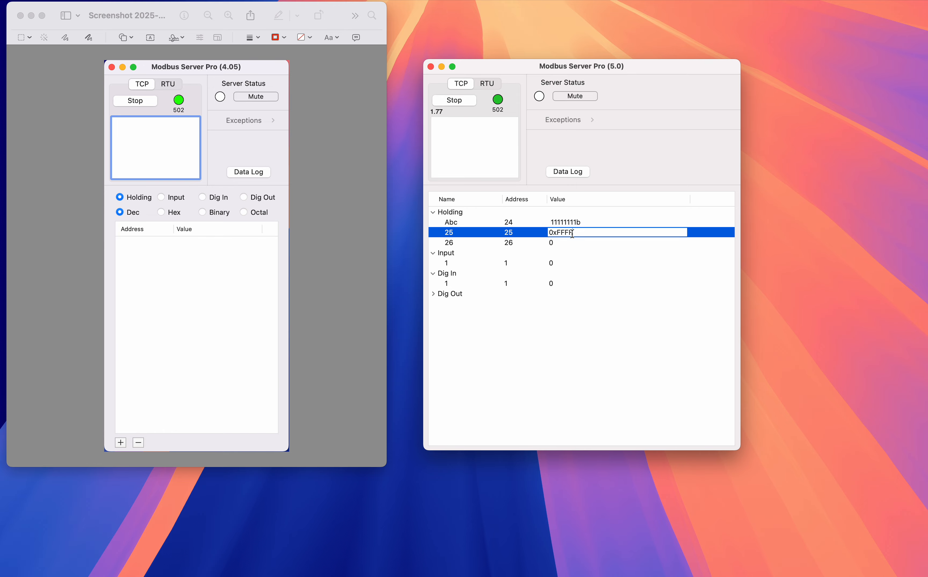
key(BackSpace)
key(BackSpace)
key(BackSpace)
key(BackSpace)
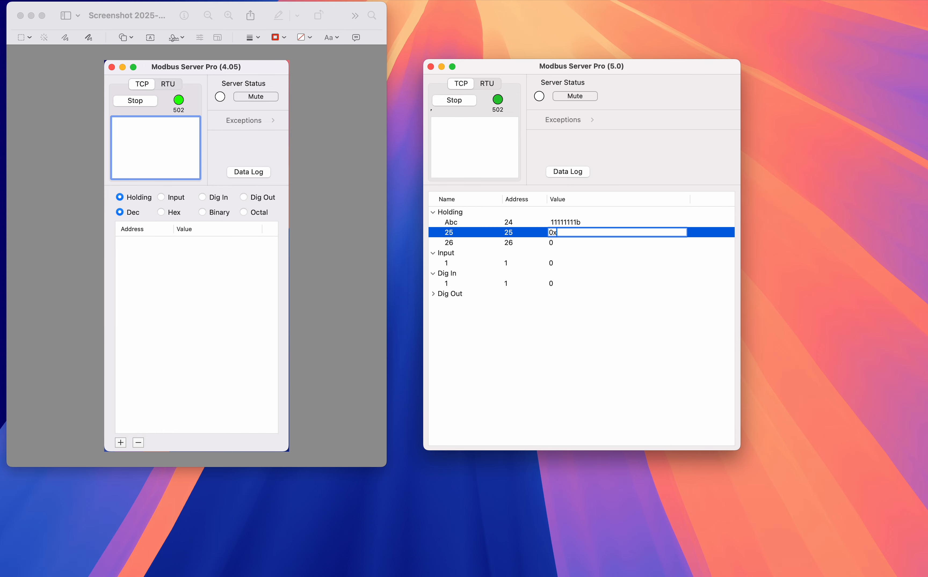
text(4142)
key(Return)
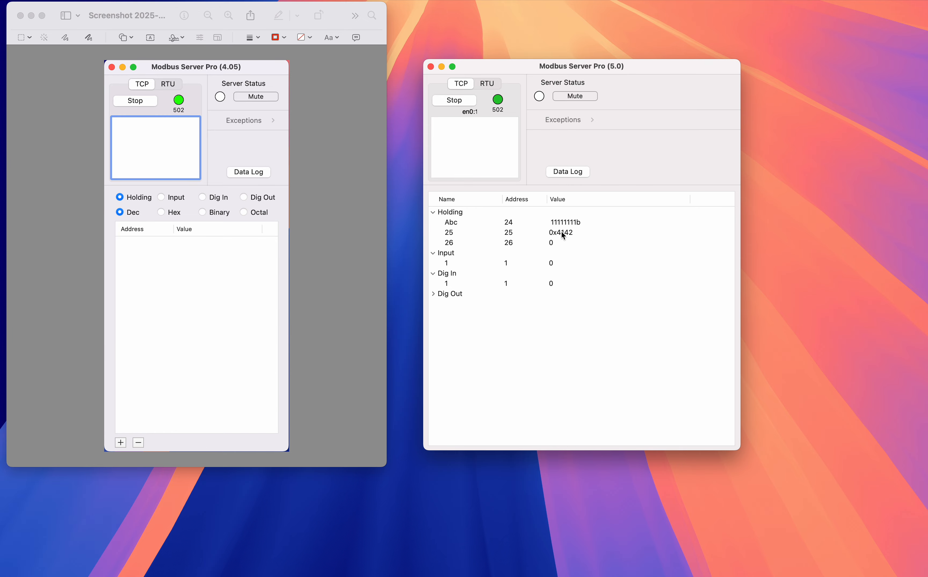
Step: Switch the display format of Holding register 25 to ASCII and check which format is selected for it
right_click(563, 233)
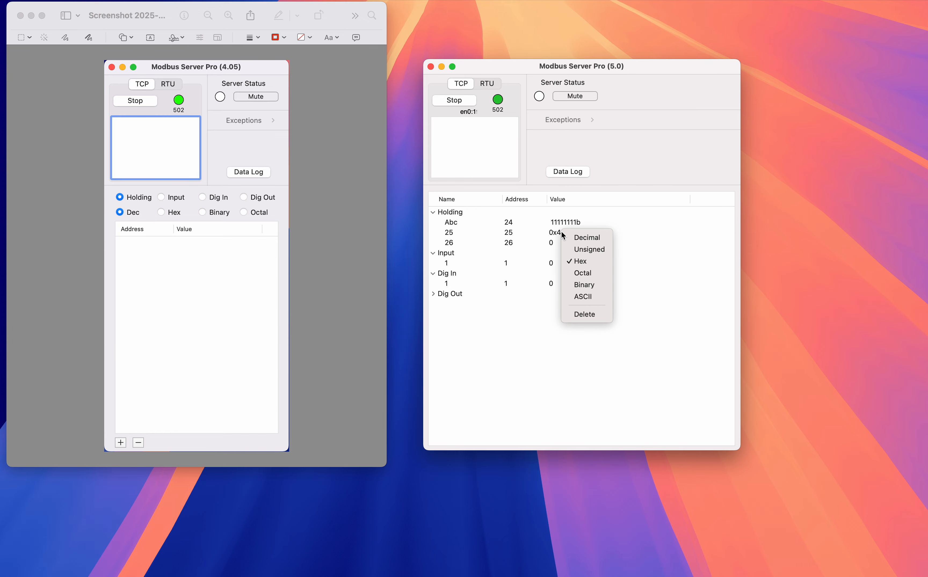
click(583, 296)
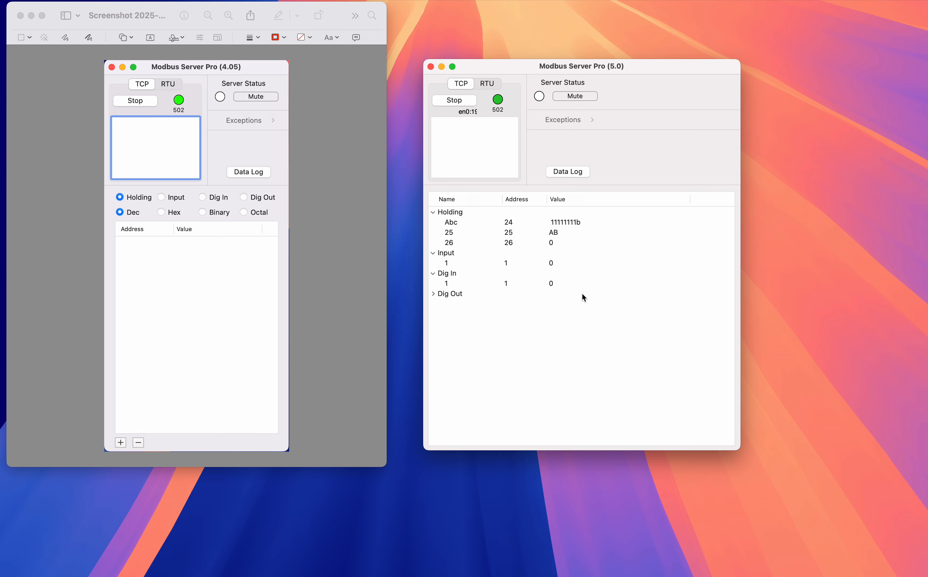
right_click(557, 233)
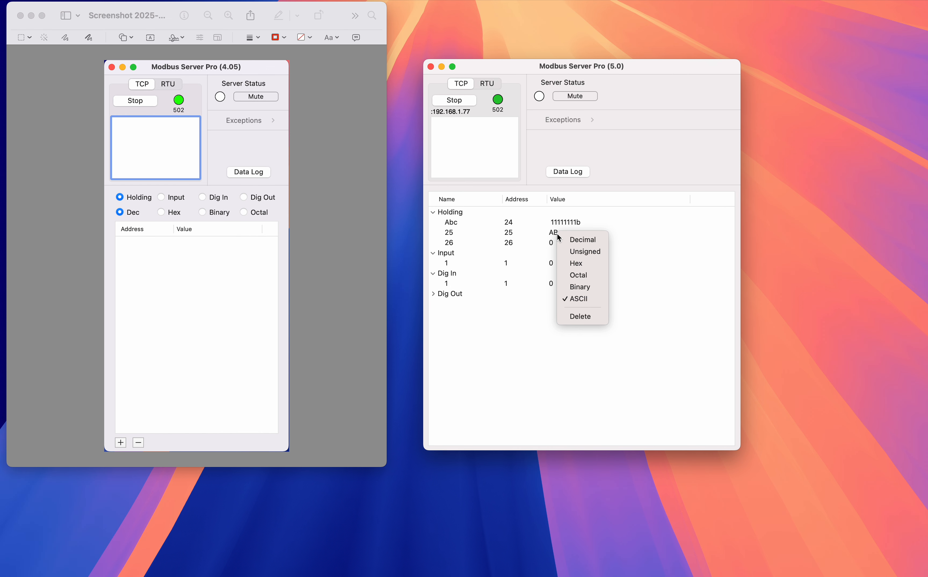
click(624, 229)
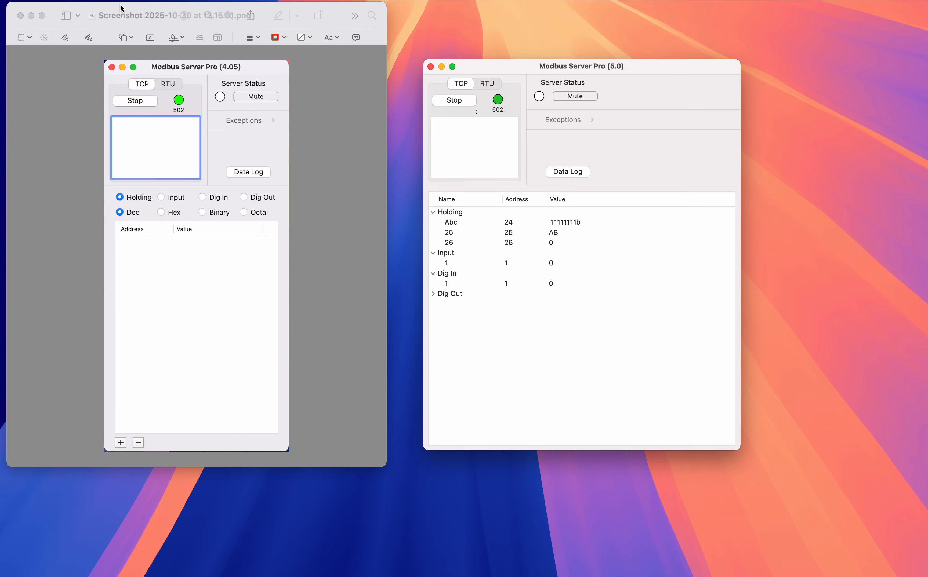
Step: Look at the save dialog for the register list and the recently opened files, without saving or opening anything
click(109, 1)
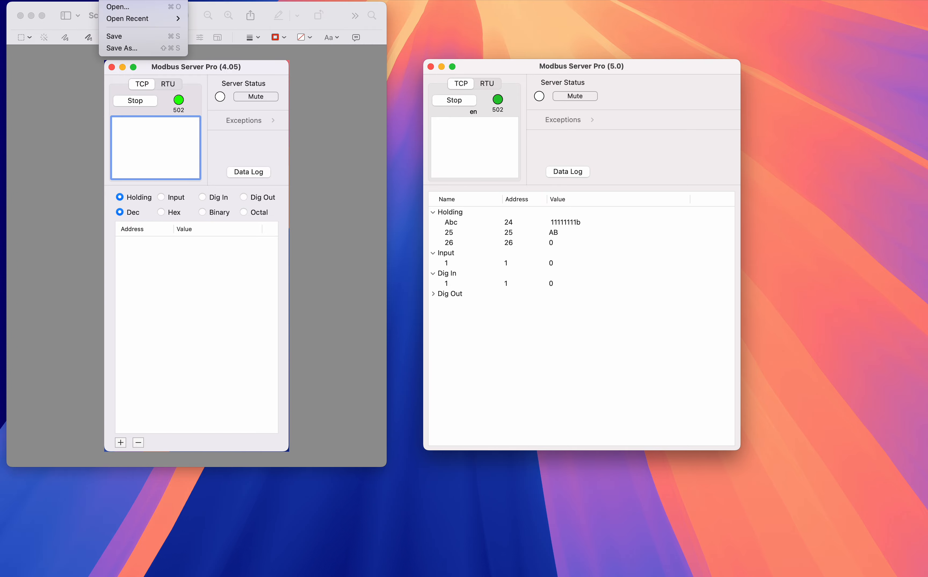
click(123, 37)
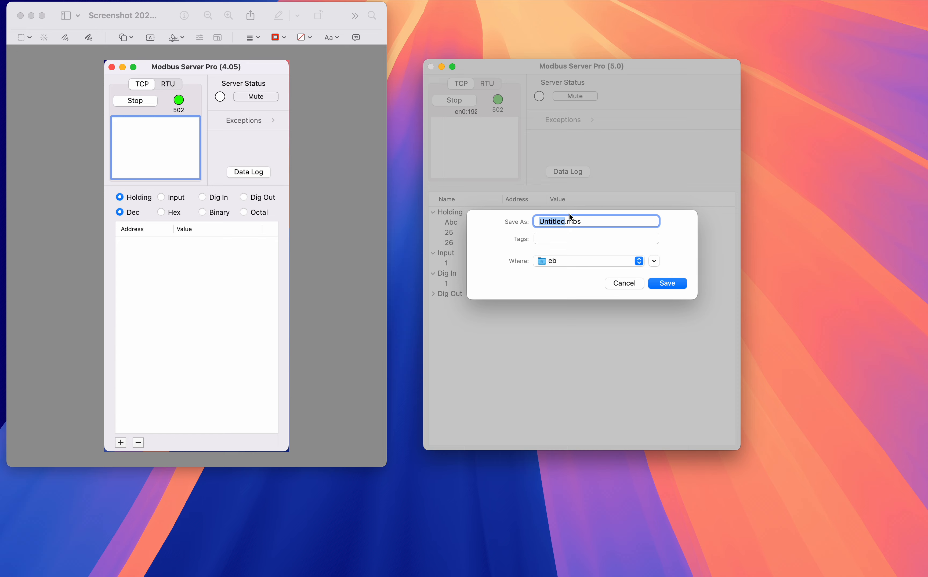
click(625, 287)
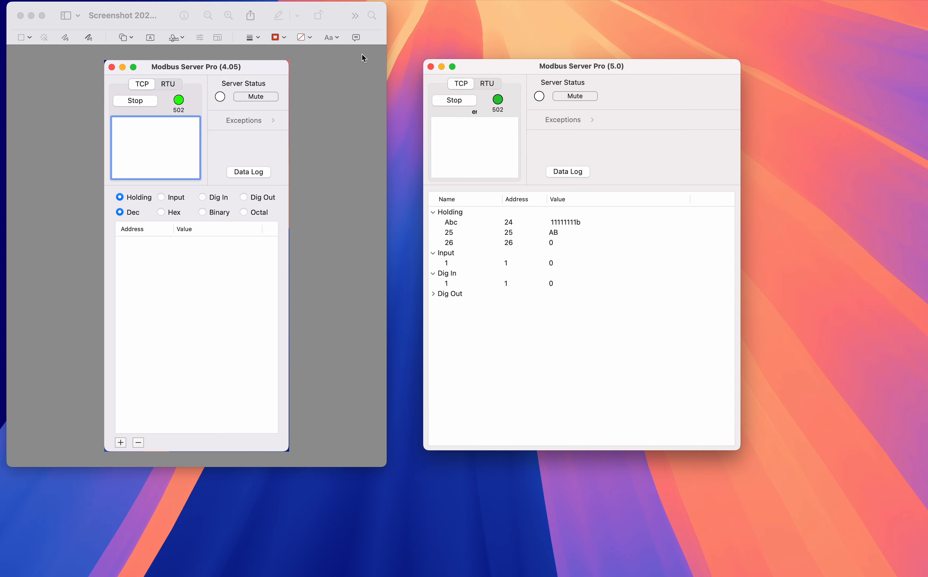
click(112, 0)
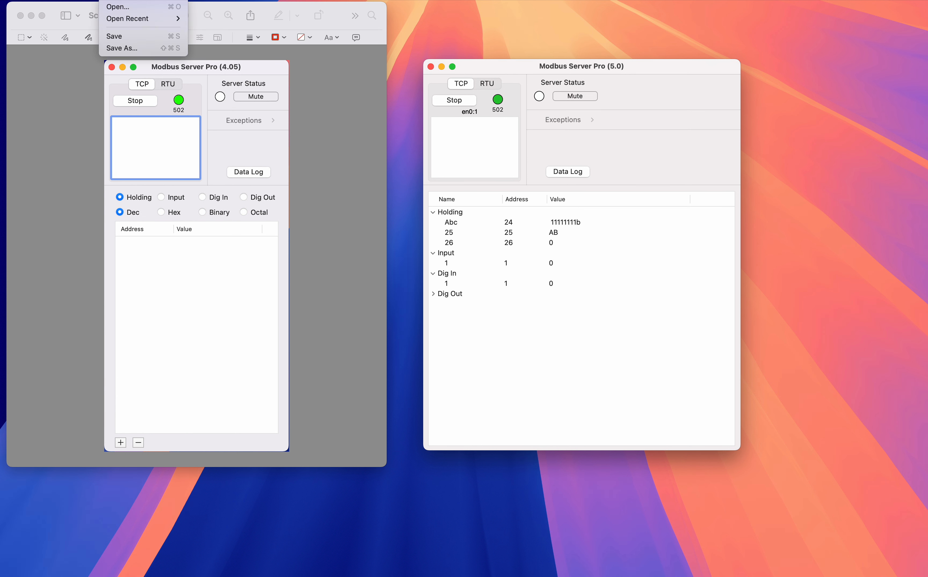
mouse_move(123, 20)
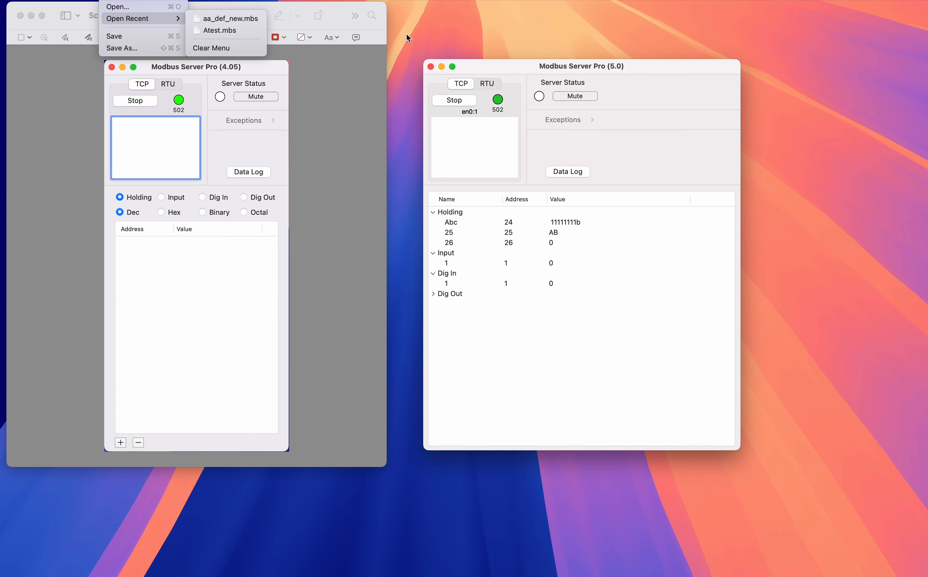
click(426, 32)
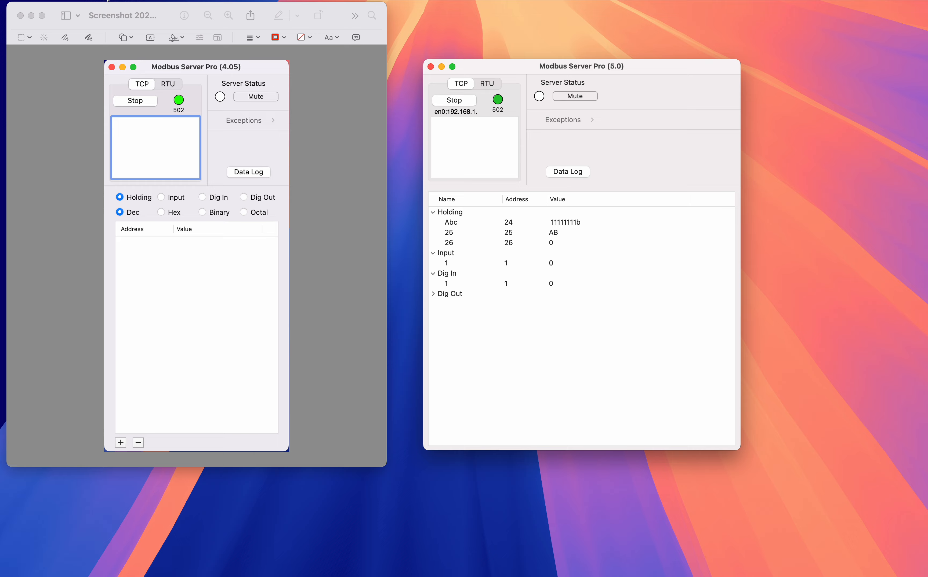
Step: Open the application settings and arrange the Preferences and Modbus Server Pro 5.0 windows side by side without overlap
click(61, 0)
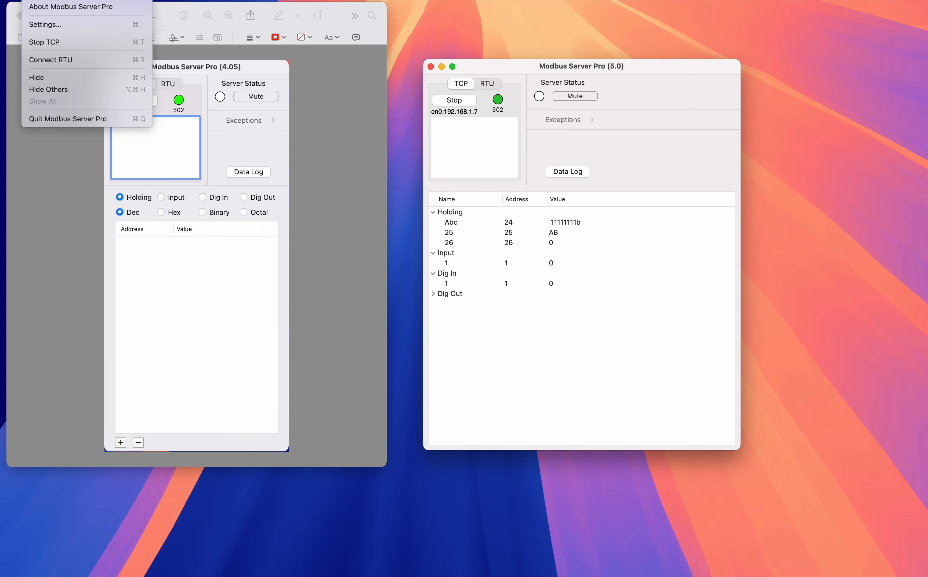
click(72, 25)
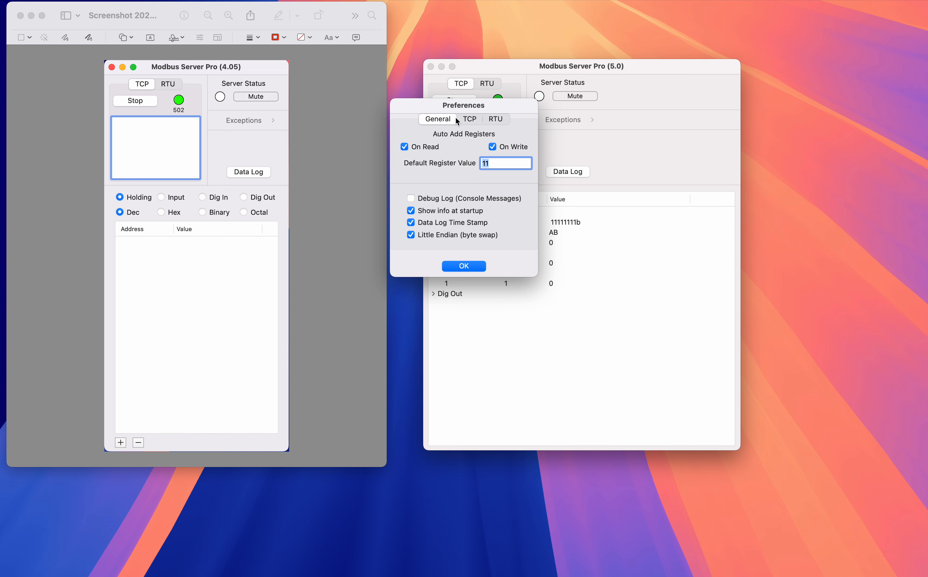
drag(484, 107, 380, 128)
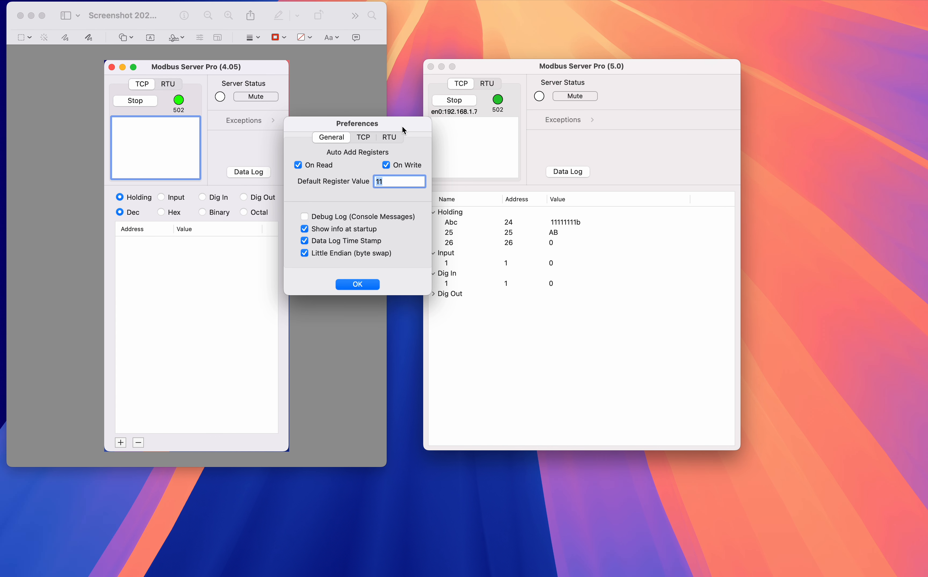
drag(403, 126, 399, 126)
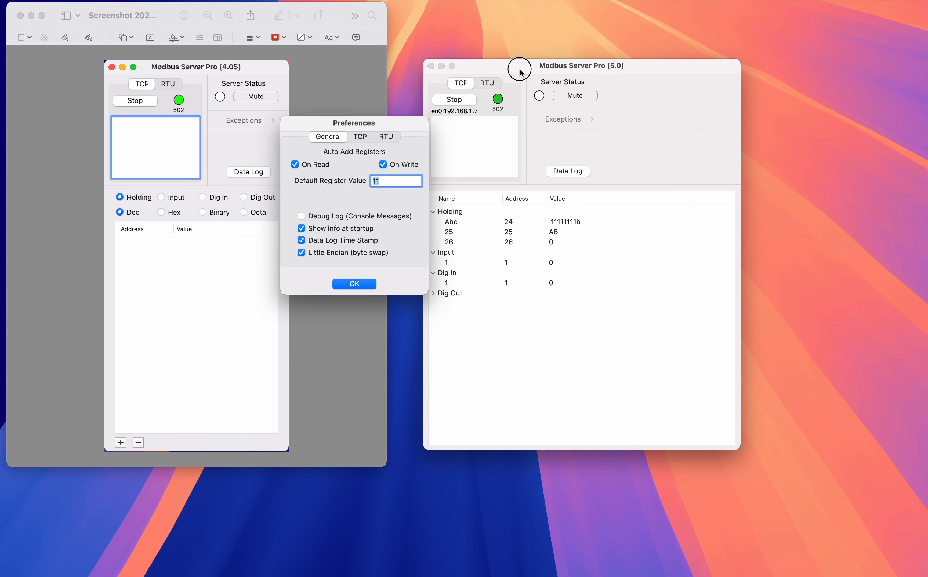
drag(519, 69, 549, 66)
drag(414, 121, 429, 119)
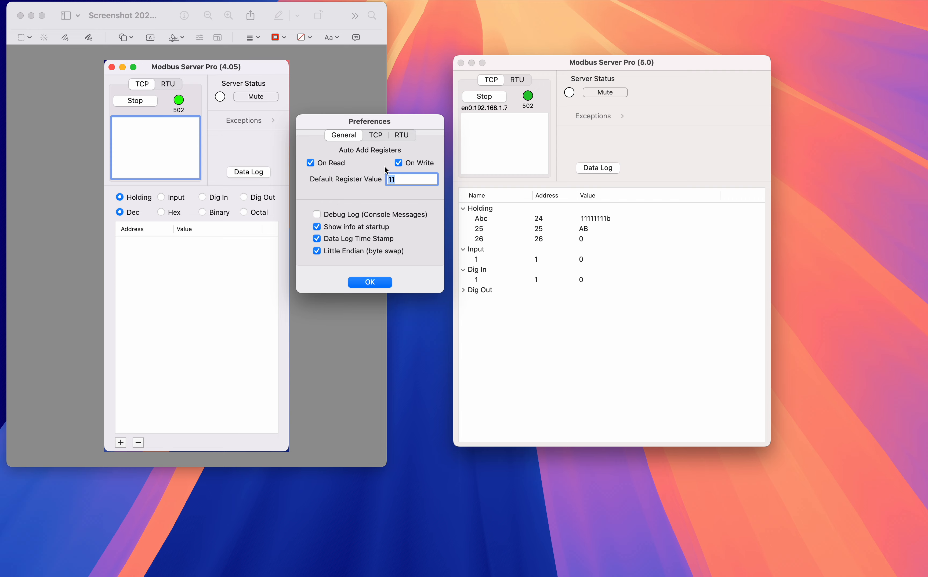
Step: Set the Default Register Value for automatically added registers to 56 and accept the preferences
click(402, 180)
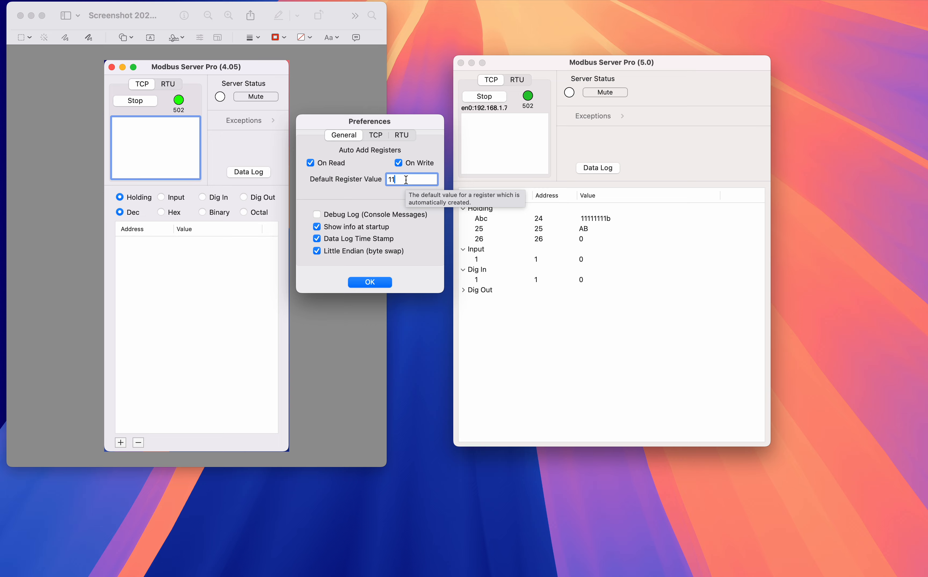
key(BackSpace)
key(BackSpace)
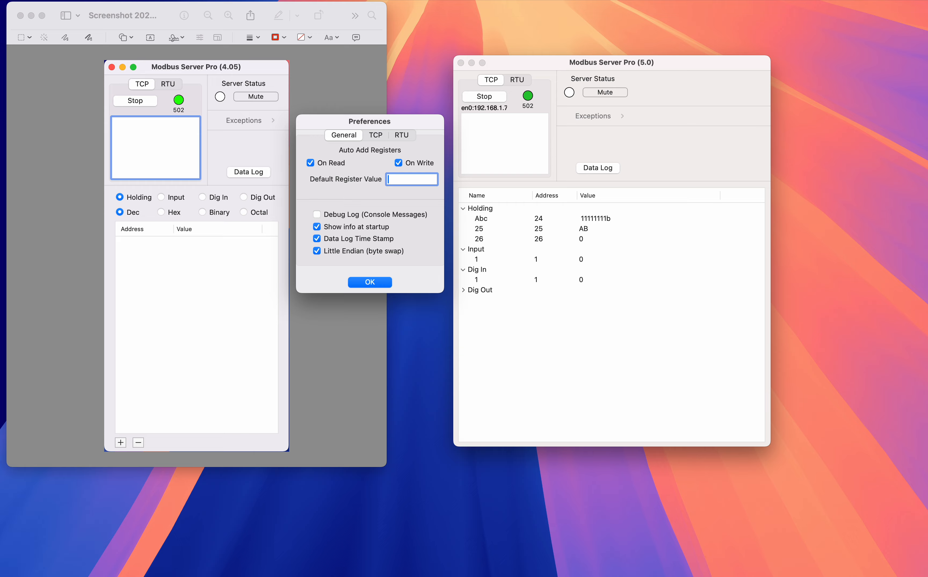
text(56)
key(Return)
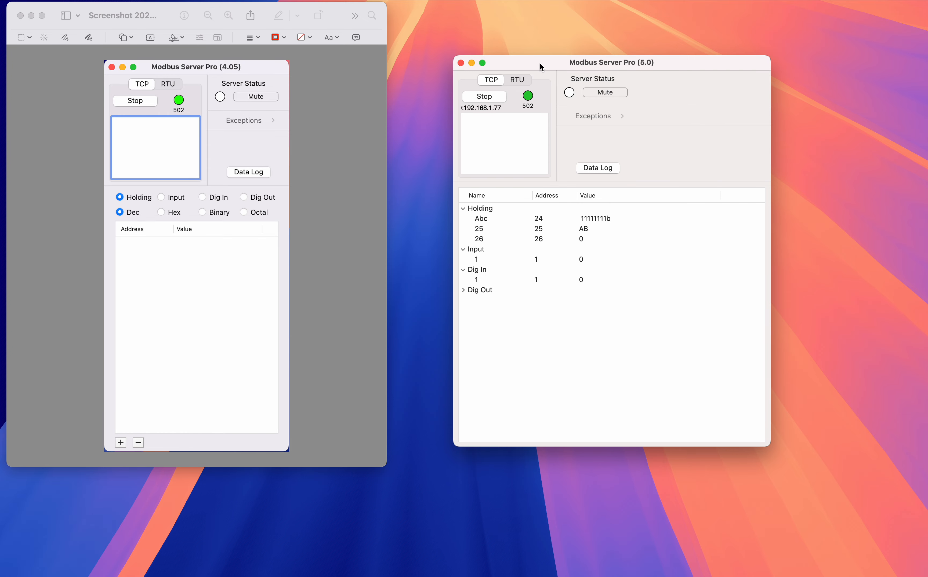
Step: Minimize the old-version screenshot window, restore the Modbus TCP Client window, and arrange it beside Modbus Server Pro 5.0 without overlap
drag(540, 62, 398, 61)
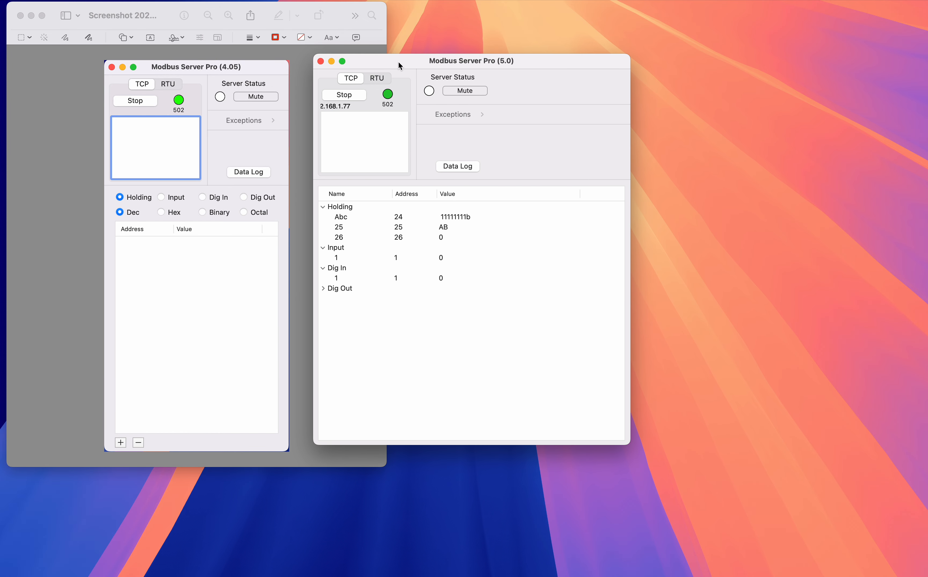
click(32, 16)
drag(423, 66, 270, 66)
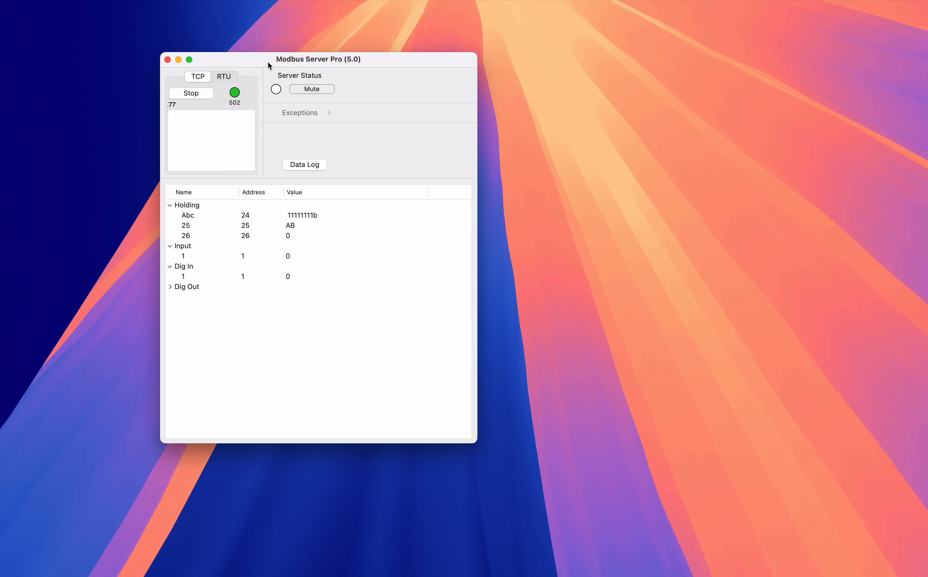
mouse_move(773, 573)
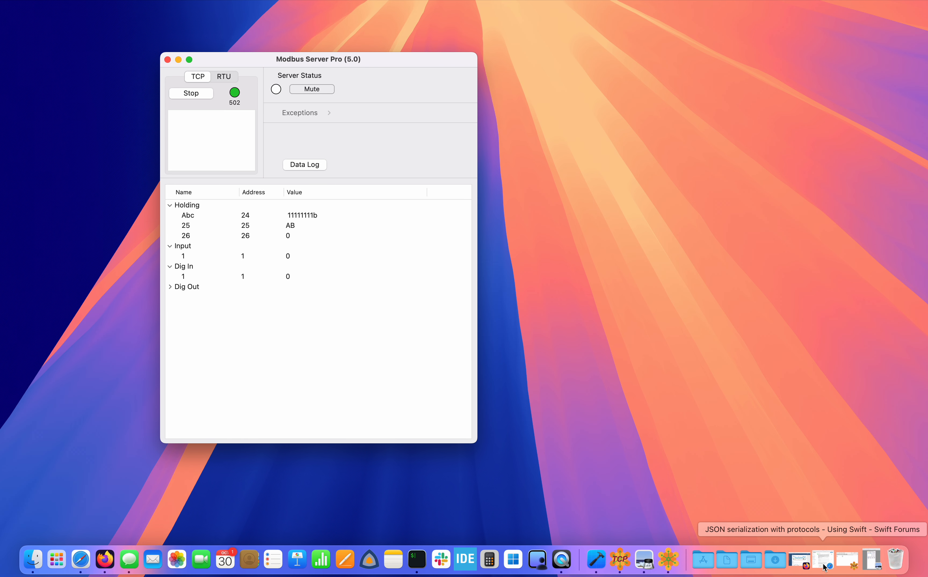
click(845, 565)
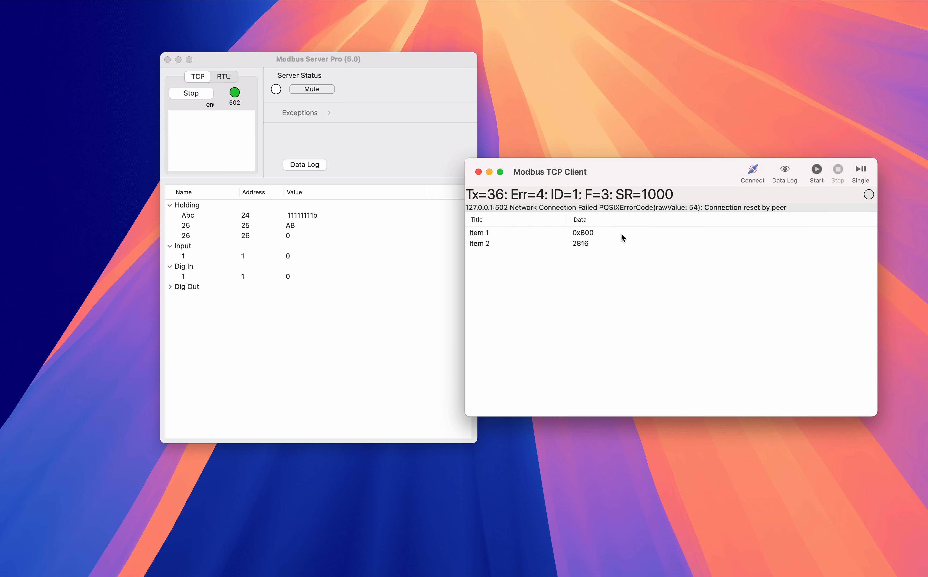
drag(419, 66, 365, 47)
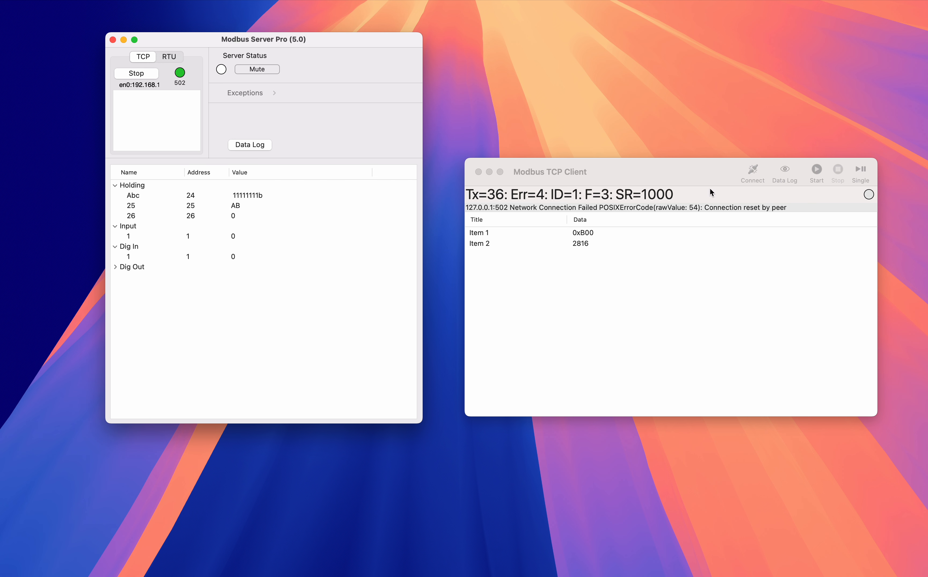
Step: Connect the Modbus TCP Client to the server, accept its definition reading 2 holding registers from address 32, and run a single read
click(721, 175)
click(752, 172)
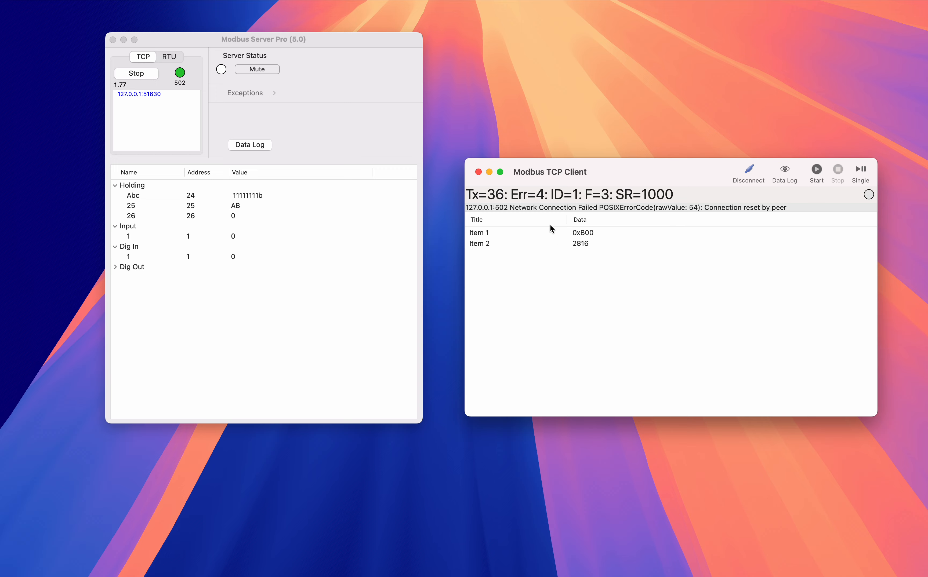
double_click(596, 197)
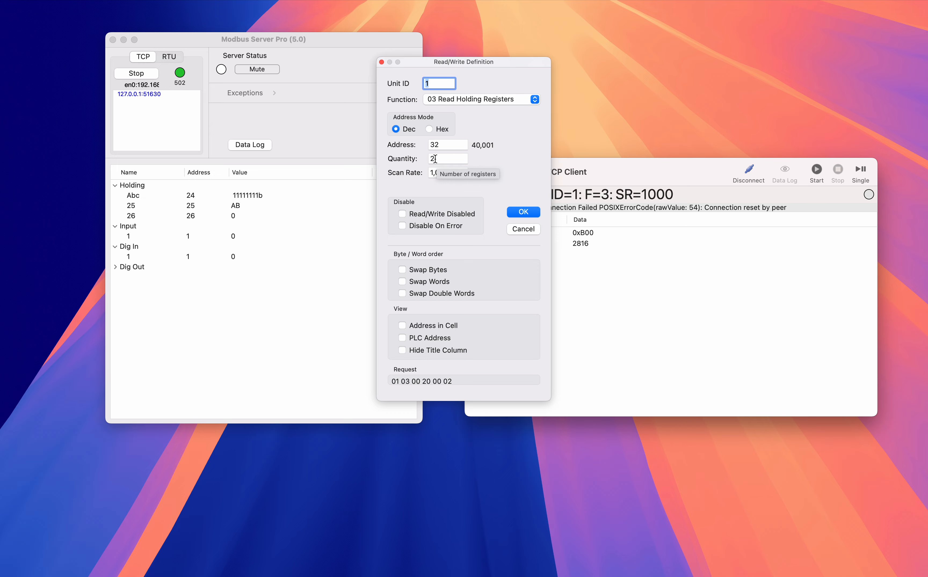
click(525, 212)
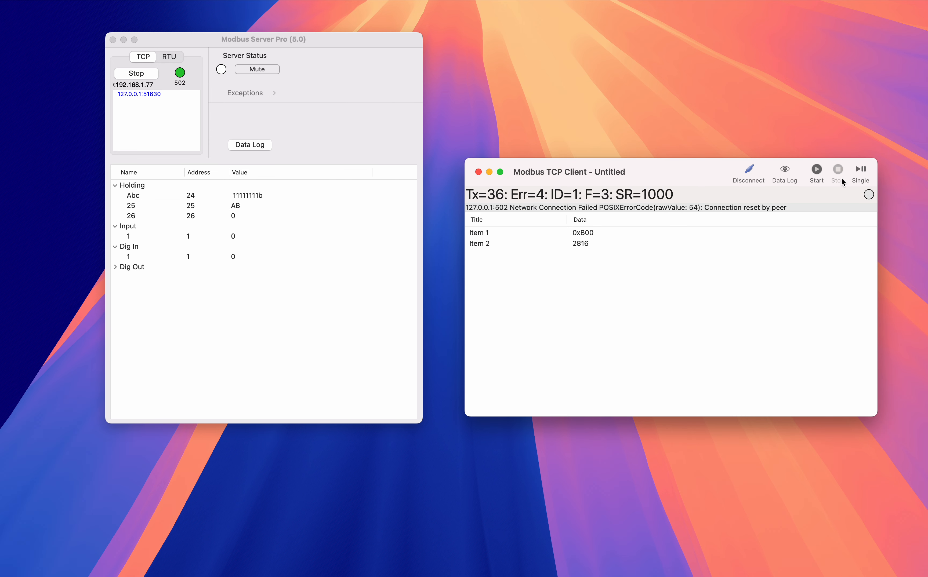
click(863, 169)
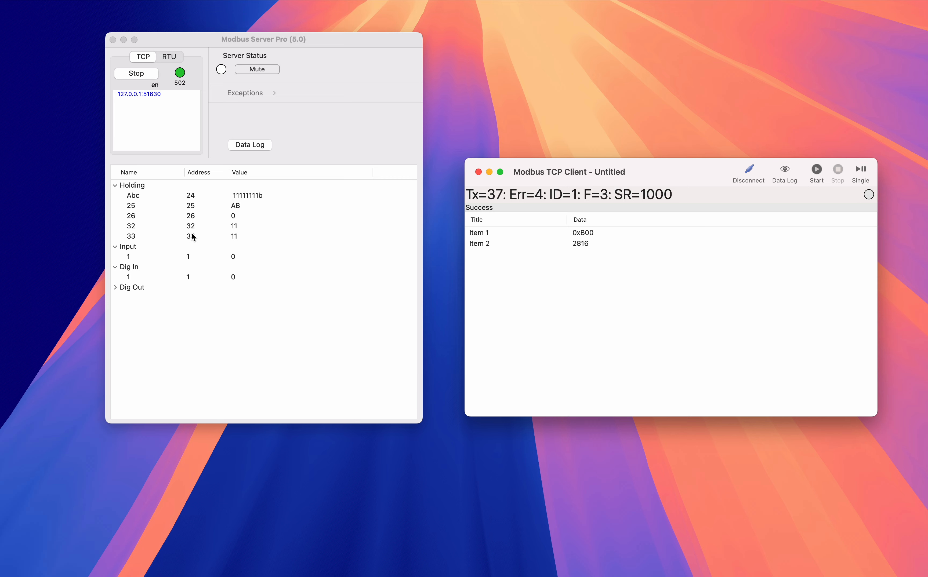
Step: In Modbus Server Pro, rename the Holding register at address 32 to "Item 1"
click(132, 229)
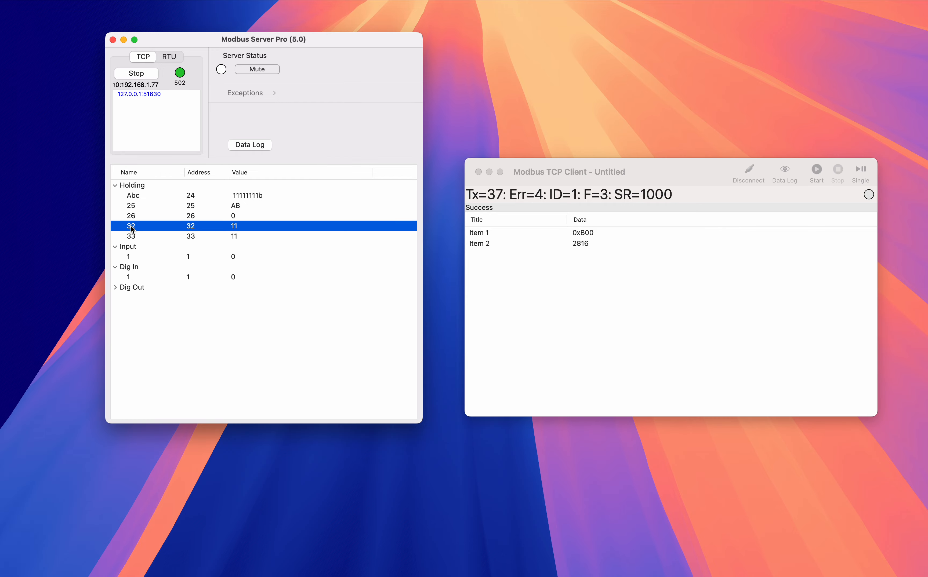
click(133, 229)
key(BackSpace)
key(BackSpace)
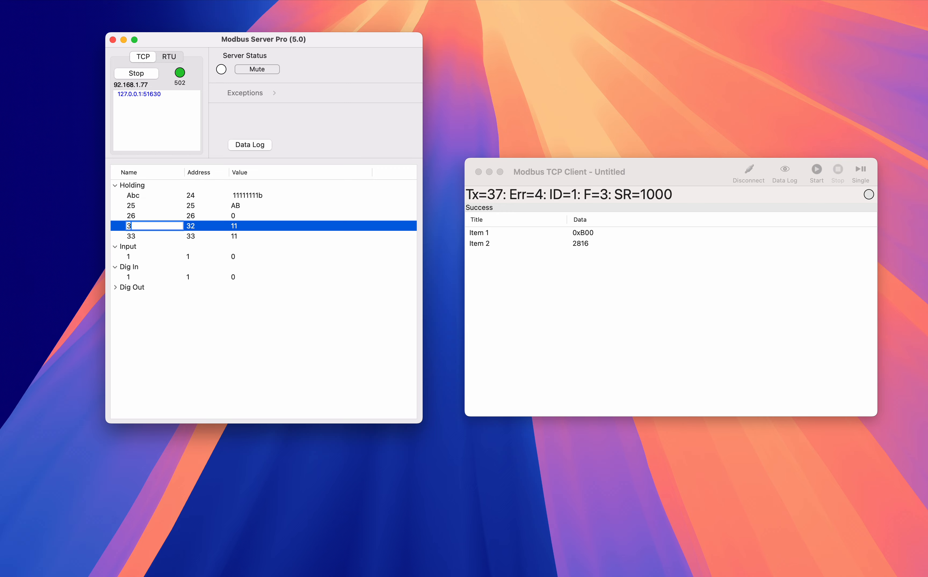
text(Item 1)
key(Return)
Step: Rename the Holding register at address 33 to "Item 2"
click(134, 238)
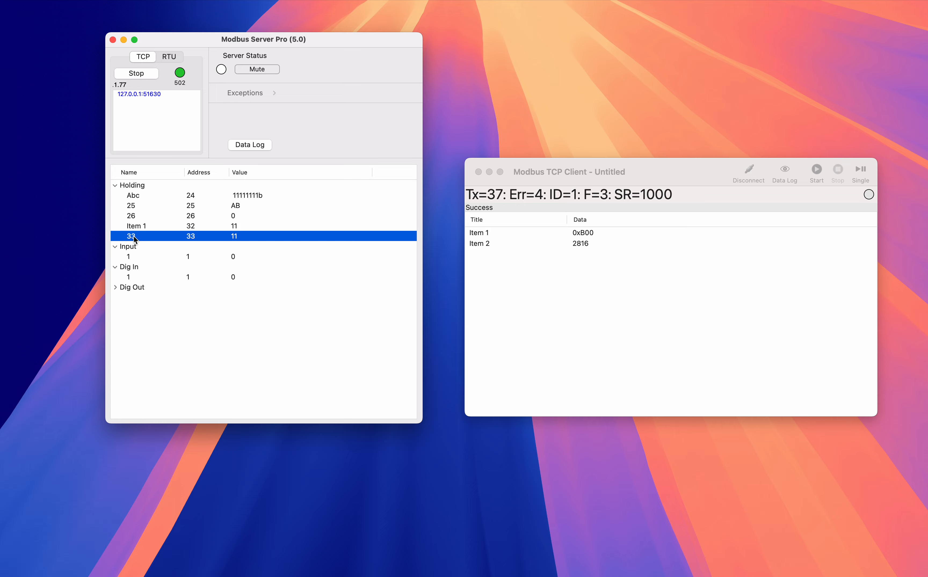
click(134, 237)
key(BackSpace)
text(Item 2)
key(Return)
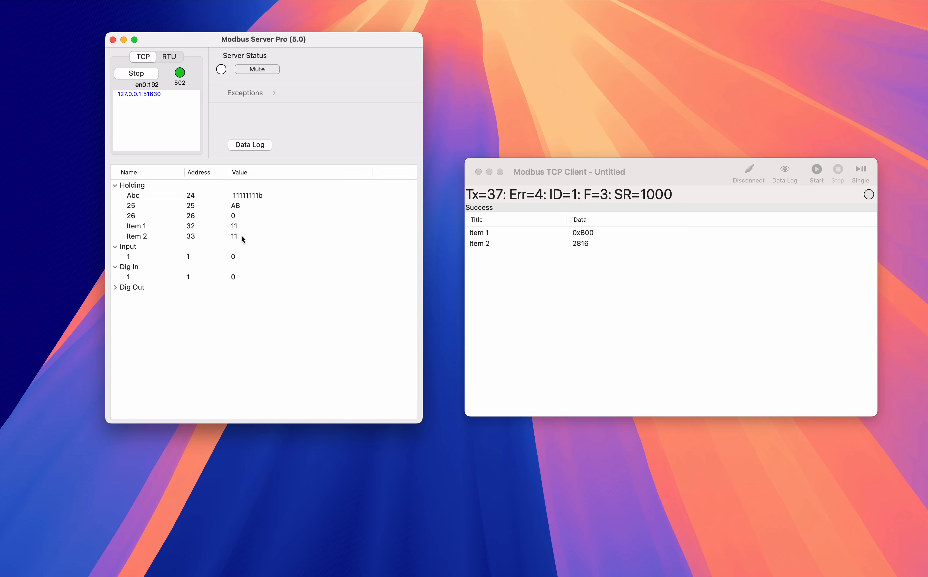
click(197, 226)
click(197, 235)
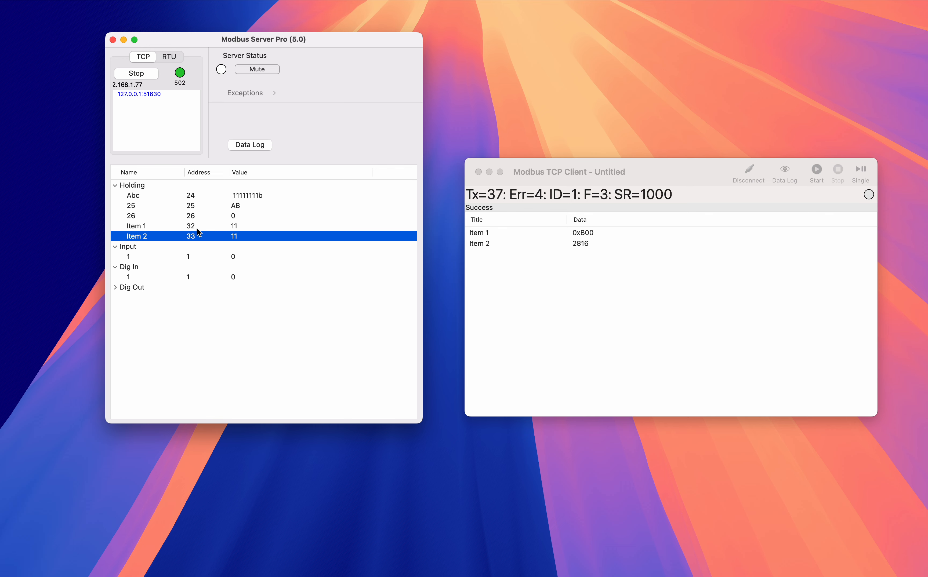
click(237, 226)
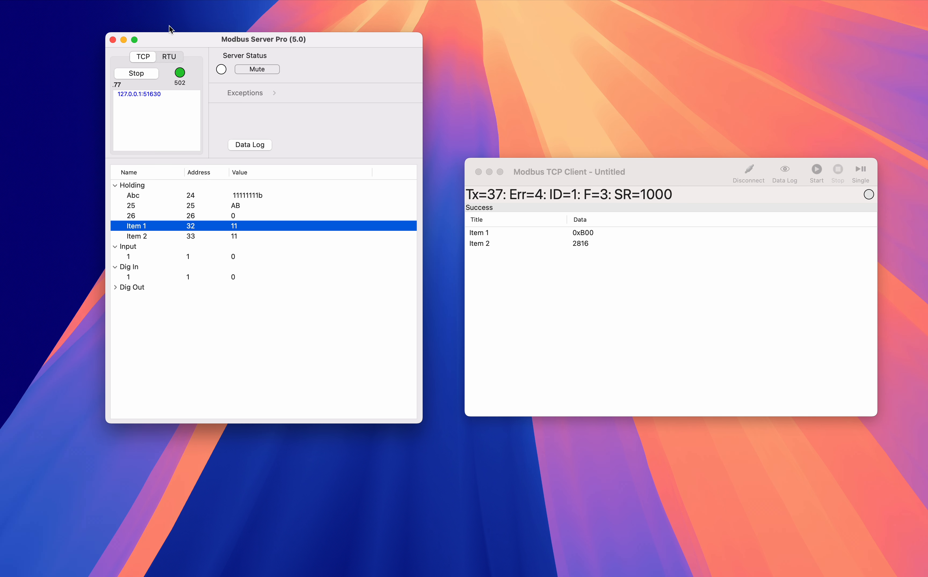
Step: Disable Little Endian (byte swap) in the server's preferences and accept the change
click(53, 0)
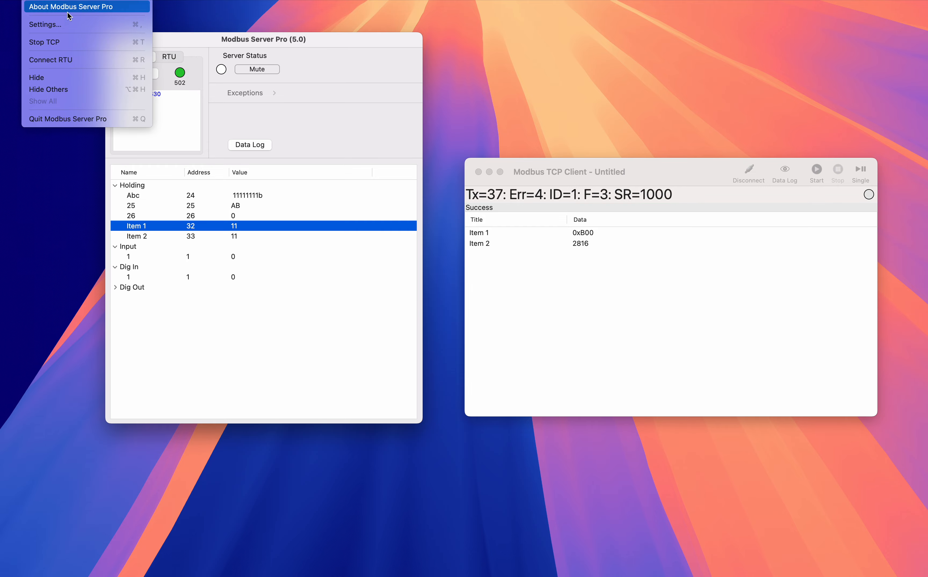
click(65, 24)
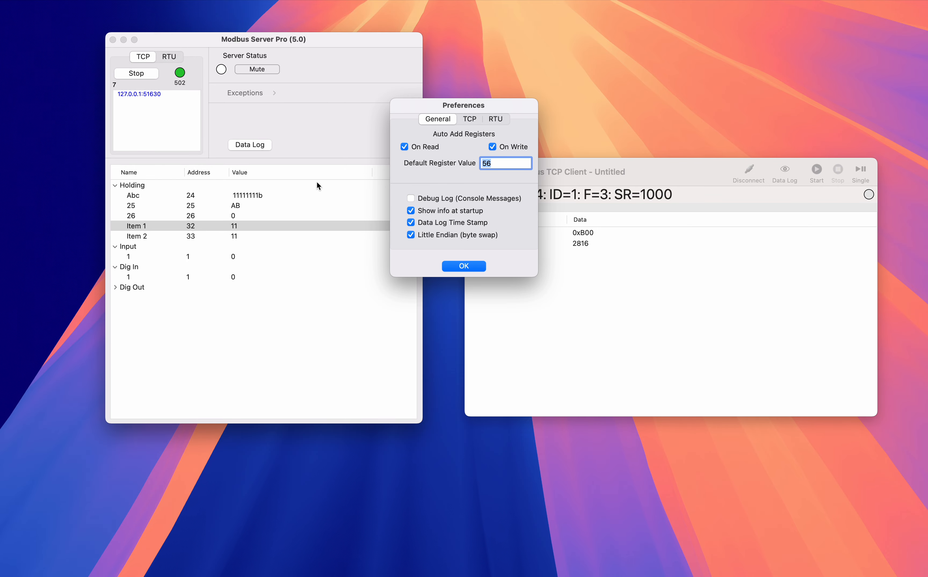
click(410, 235)
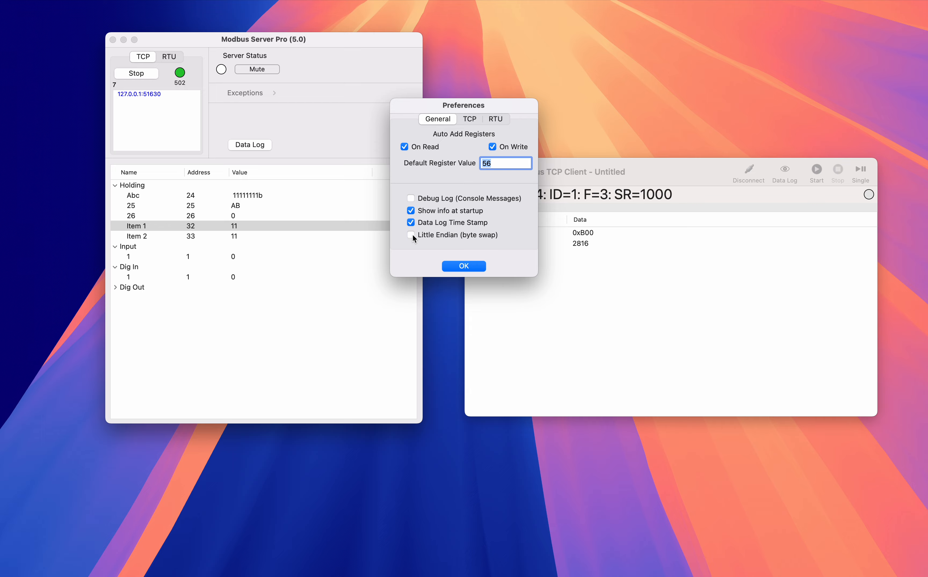
click(464, 266)
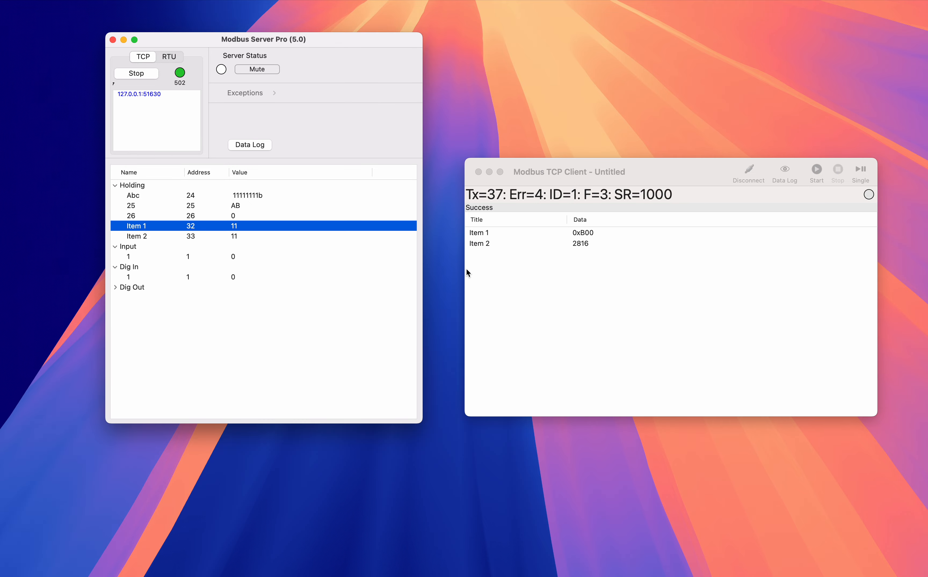
Step: Run another single read in the Modbus TCP Client and set the display format of its Item 1 to Decimal
click(711, 173)
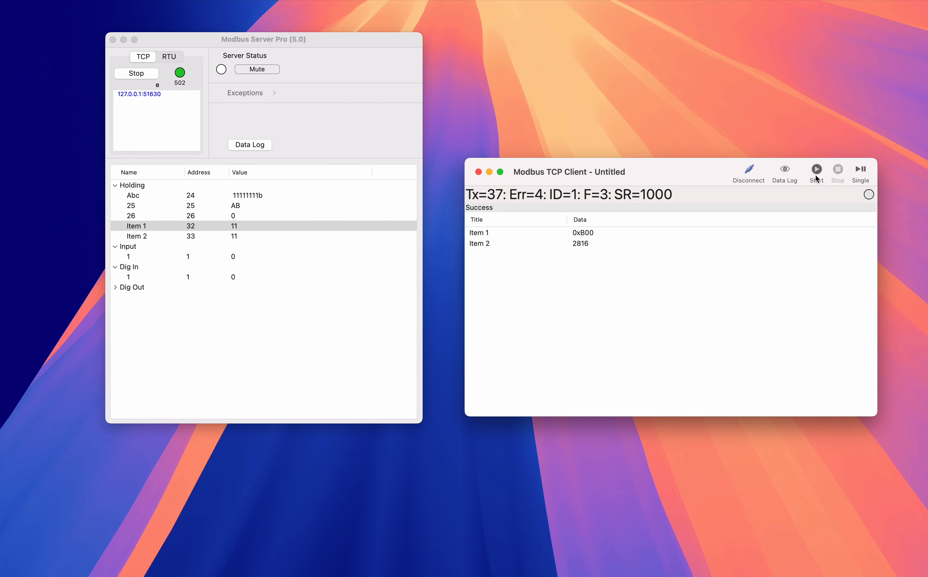
click(860, 172)
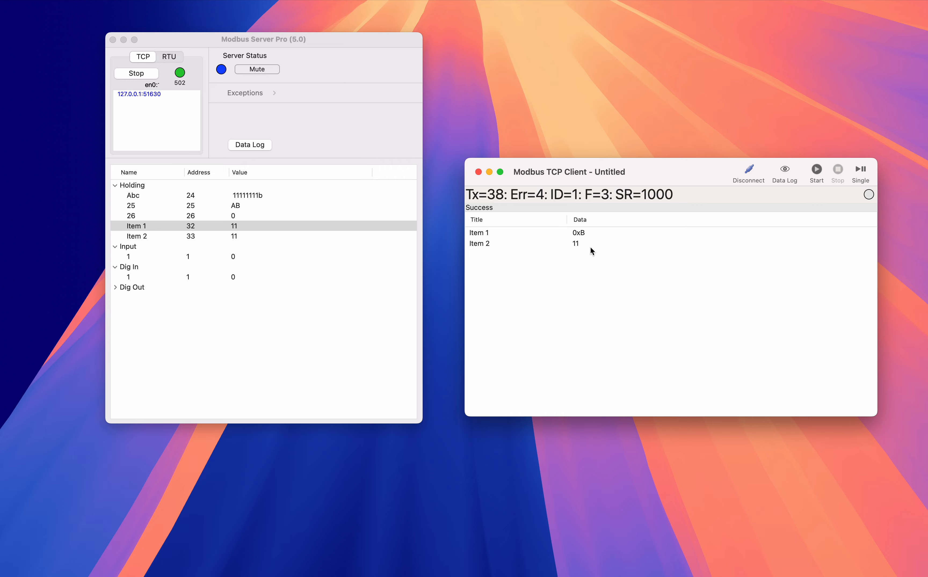
right_click(585, 235)
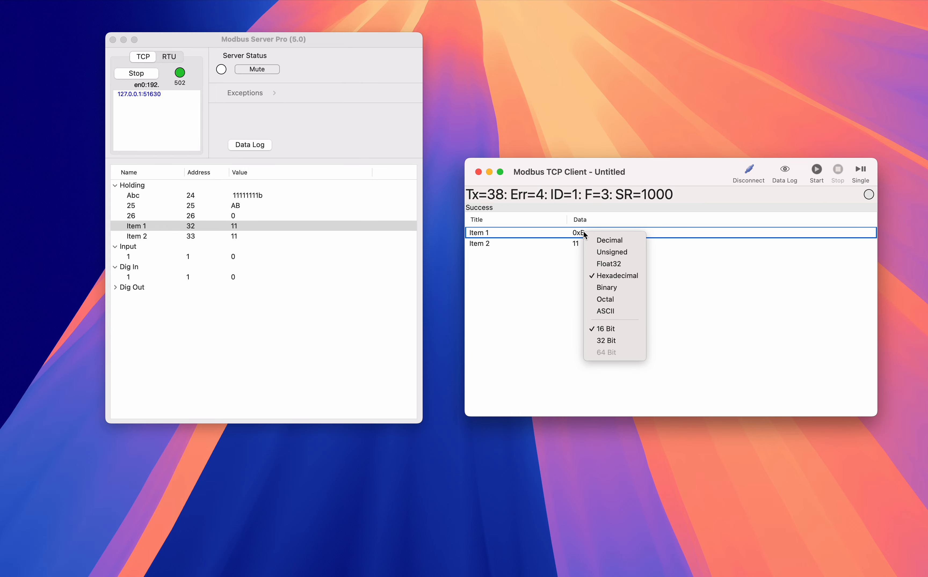
click(607, 241)
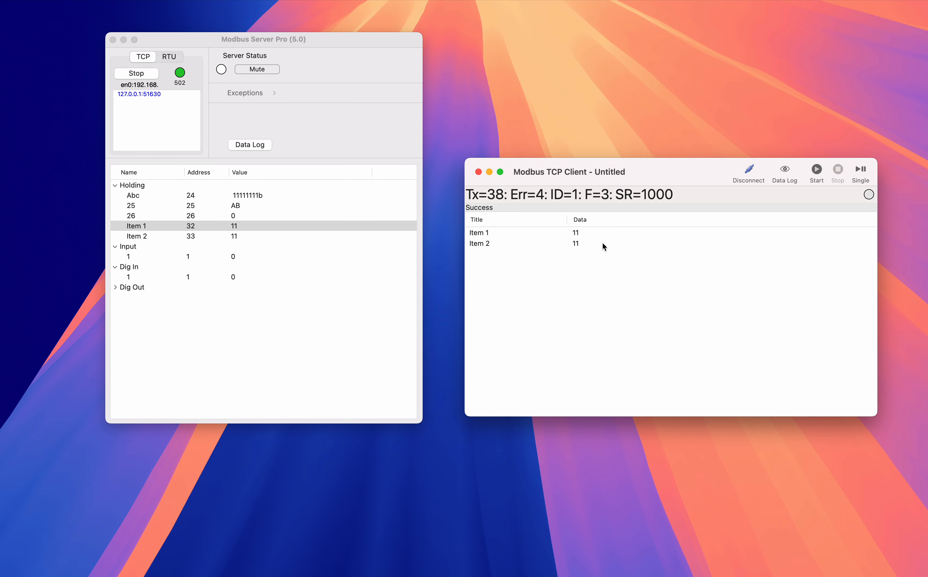
Step: Set the value of Holding register Item 1 to 13 on the server and read it once with the Modbus TCP Client
double_click(234, 226)
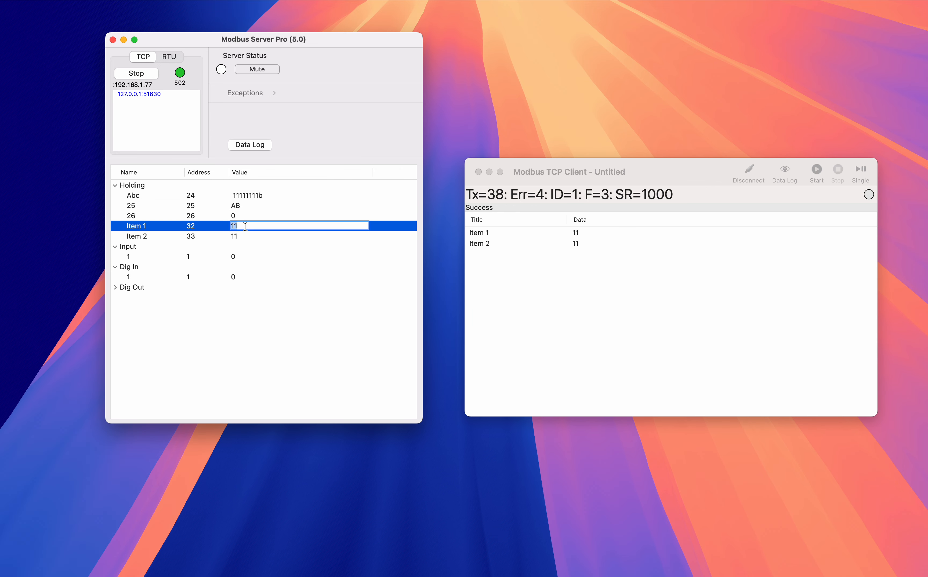
text(13)
key(Return)
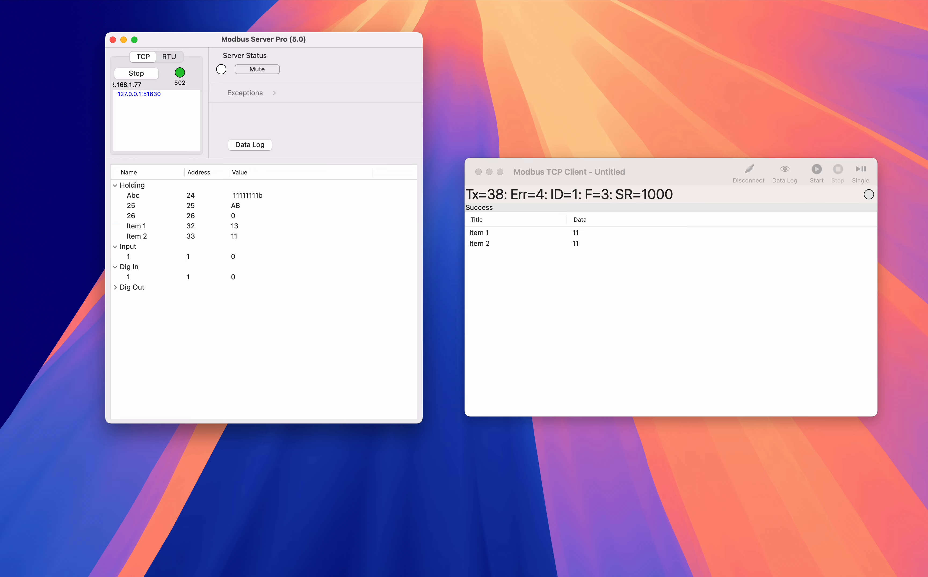
click(710, 169)
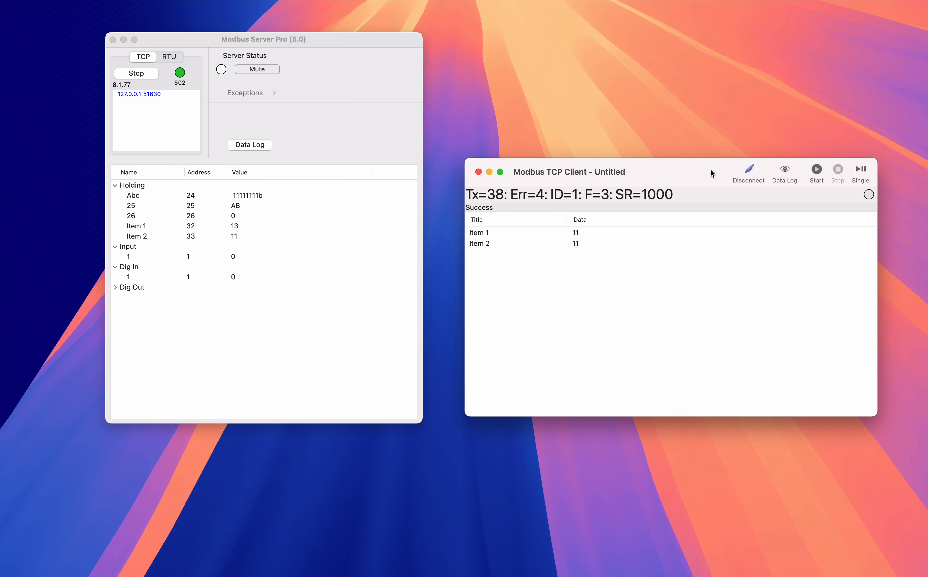
click(864, 175)
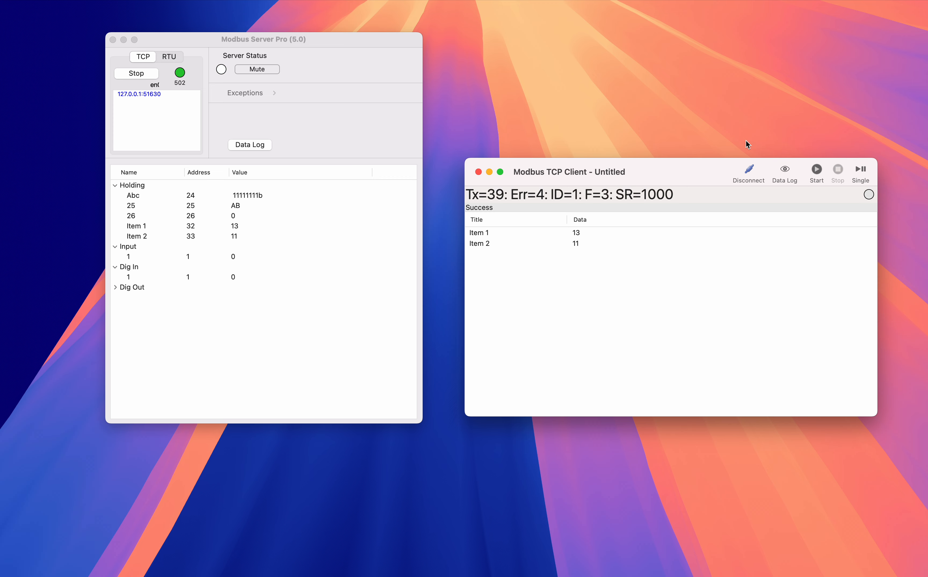
Step: Open and clear the Modbus TCP Client's data log, placing the log directly below the client window and clear of the server window
drag(678, 164, 648, 61)
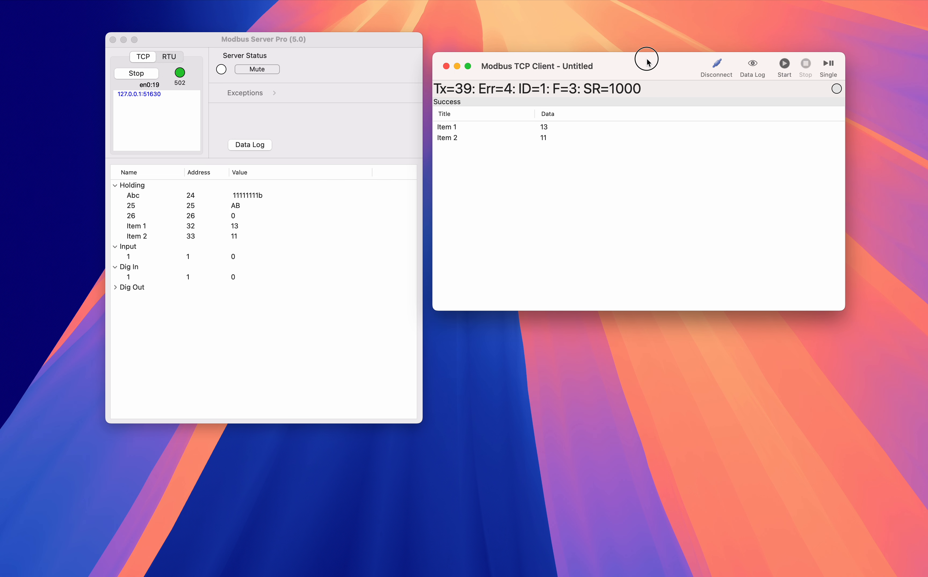
click(753, 67)
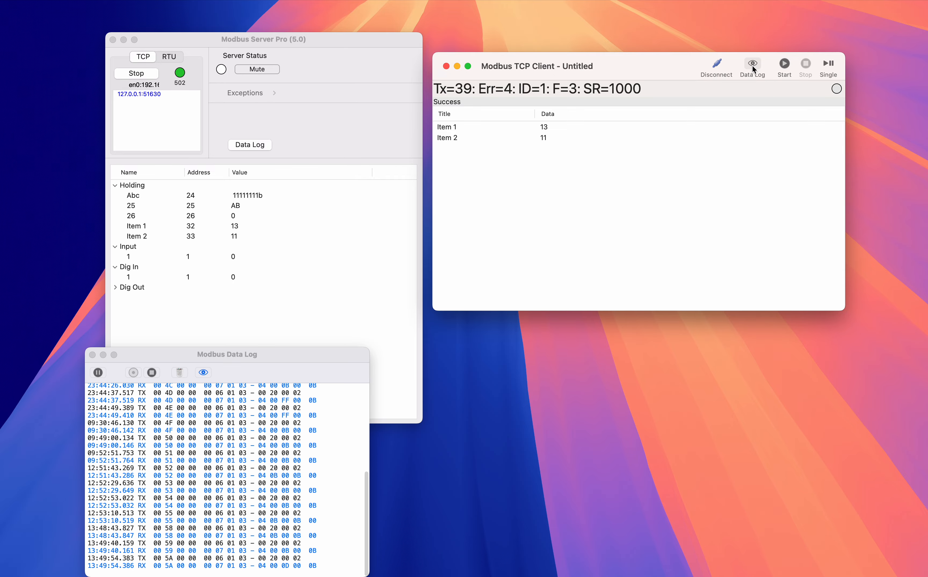
drag(269, 357, 573, 314)
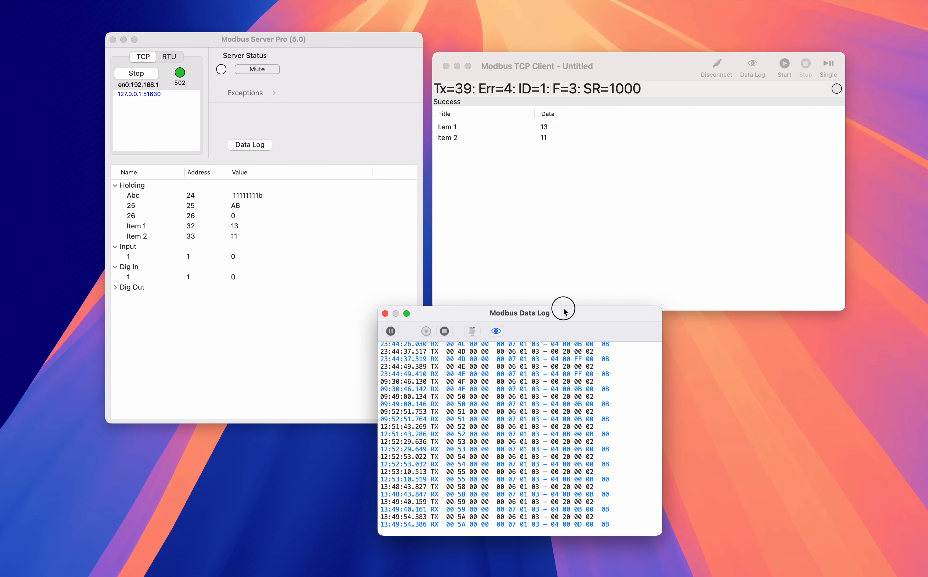
click(472, 331)
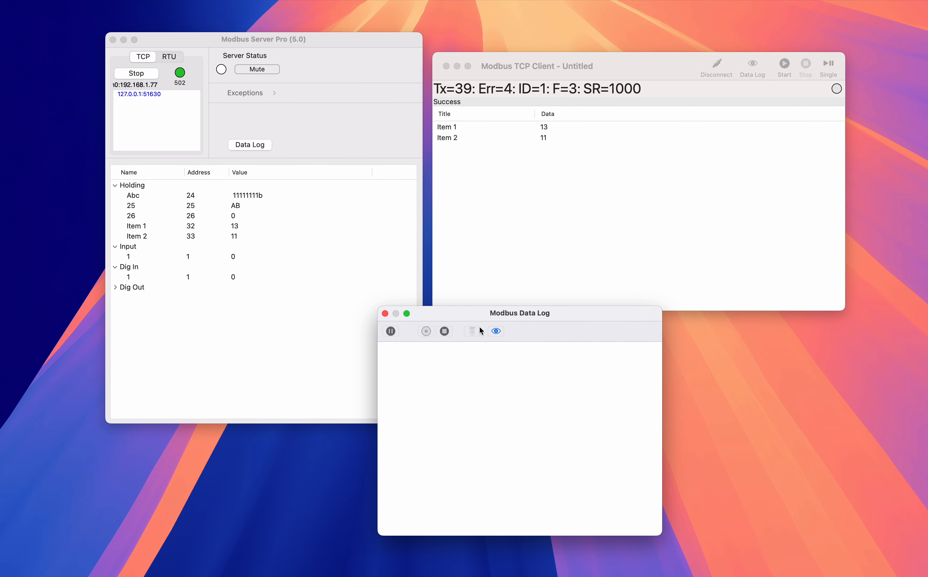
drag(478, 313, 535, 324)
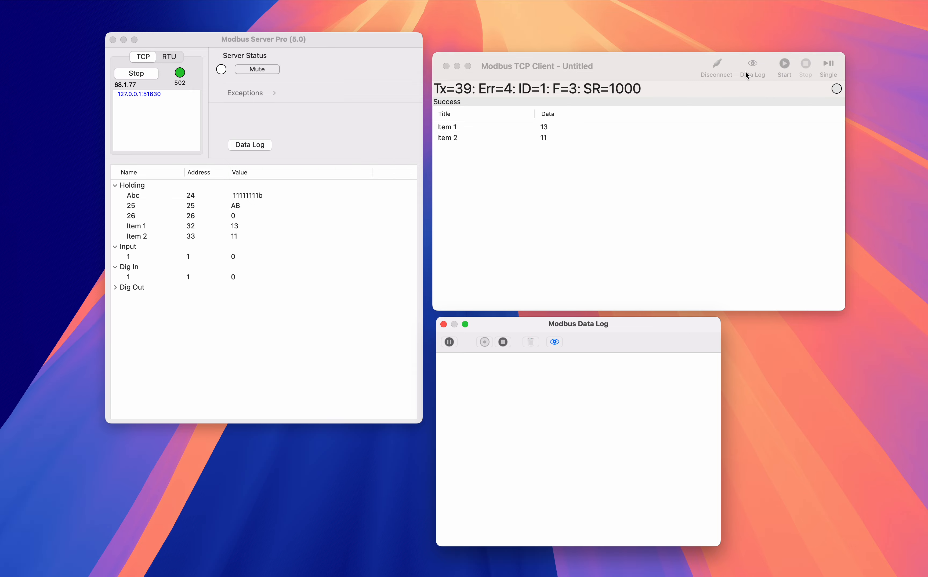
Step: Run a single read in the Modbus TCP Client to record its traffic in the cleared data log, and return to Modbus Server Pro
click(695, 65)
click(829, 66)
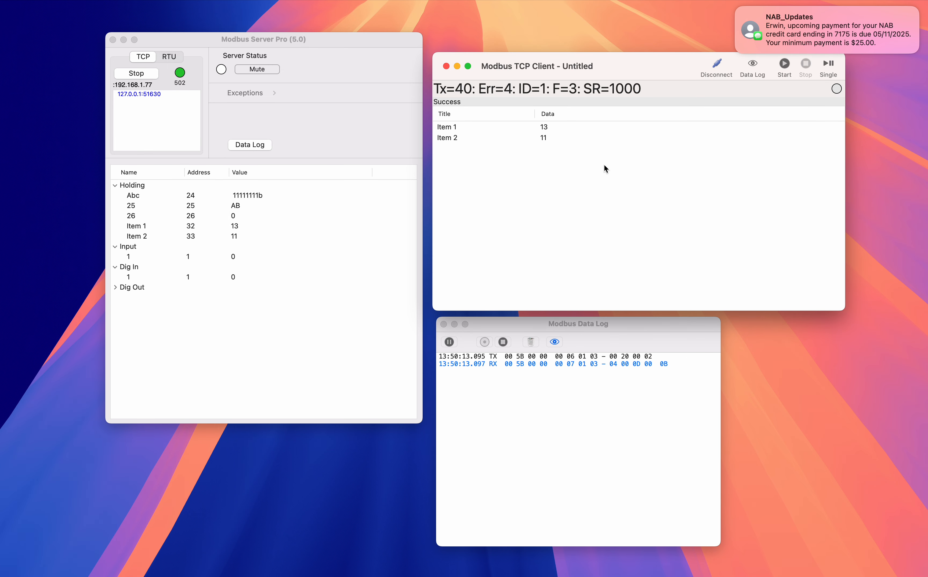
click(738, 11)
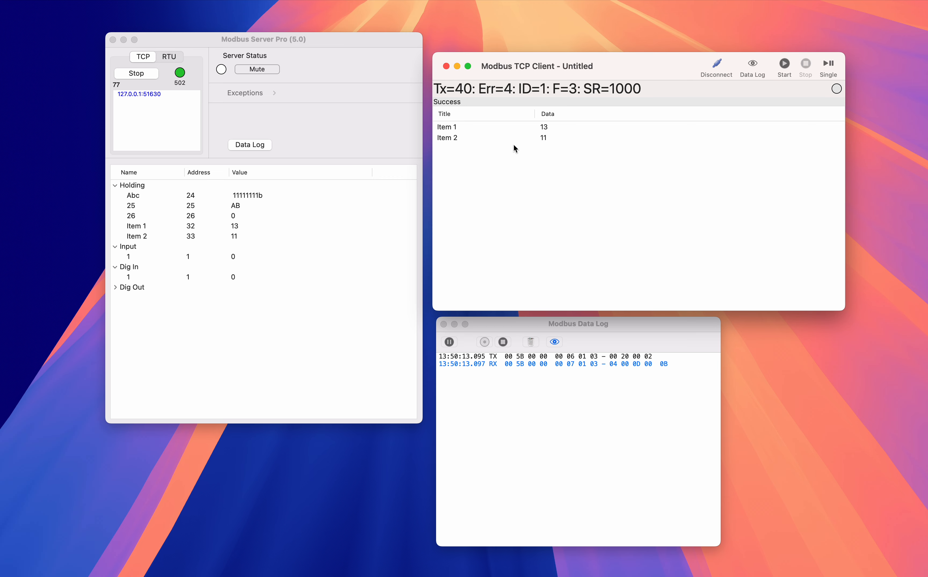
click(187, 42)
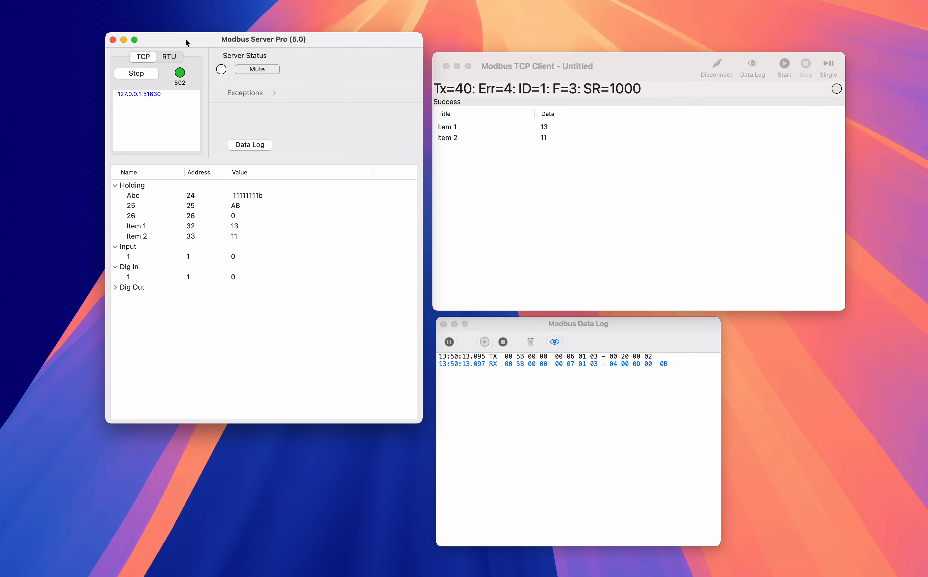
Step: Enable the Little Endian (byte swap) option in the general preferences of Modbus Server Pro and accept the preferences
click(58, 1)
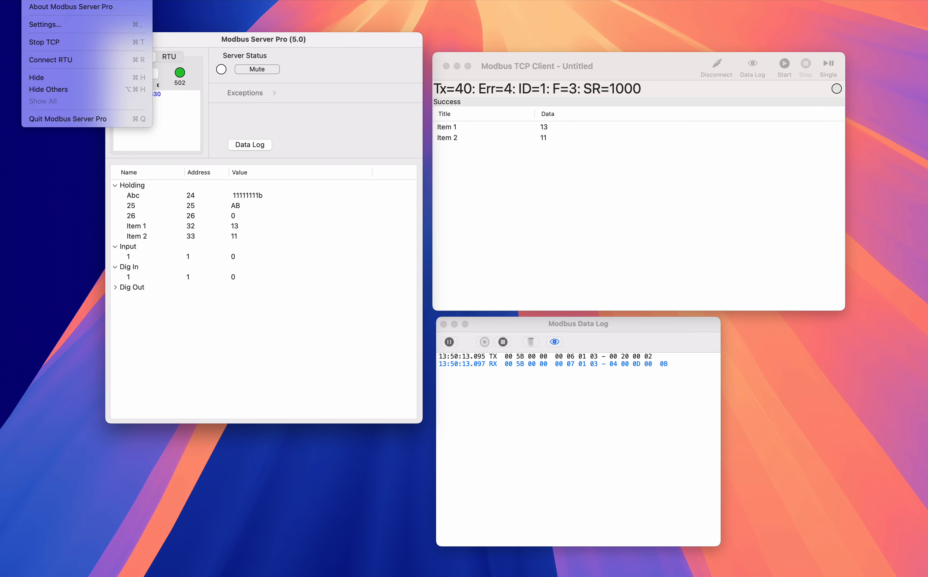
click(77, 30)
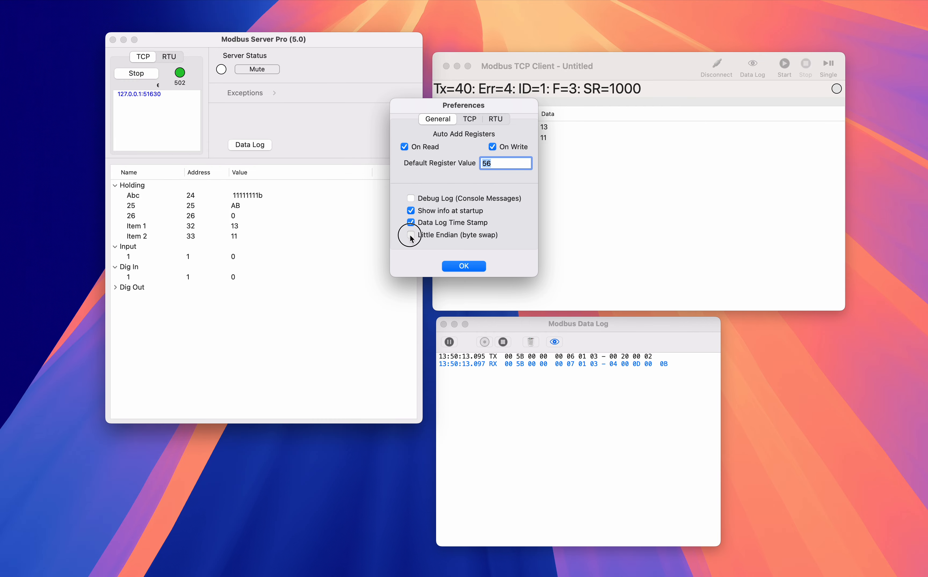
click(463, 266)
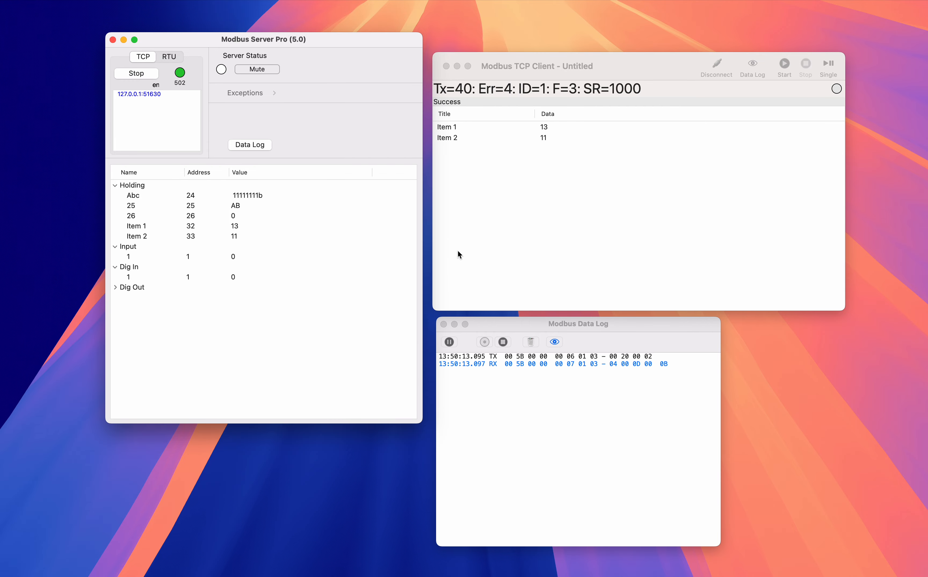
Step: Run a single read in the Modbus TCP Client, and move its window and the data log slightly higher, keeping the log directly below
click(624, 62)
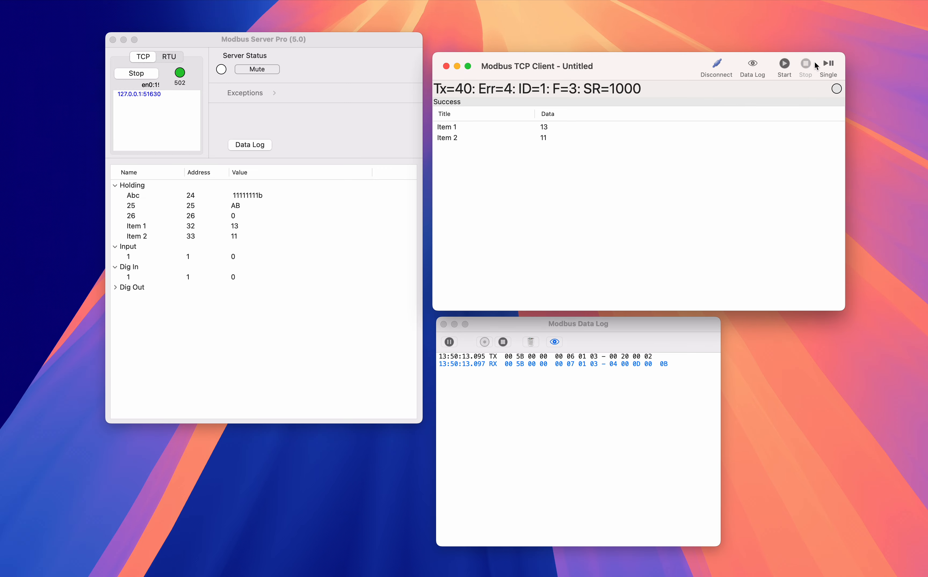
click(828, 64)
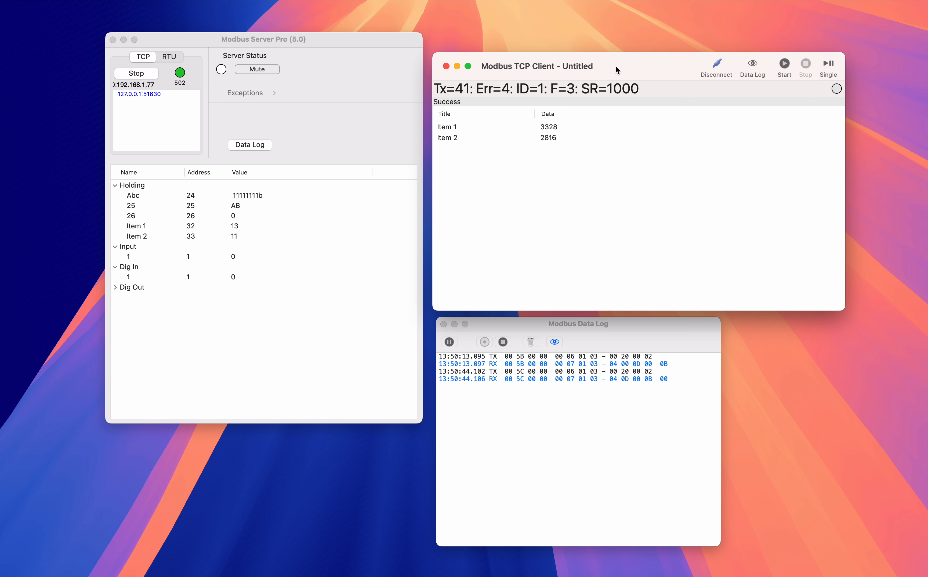
drag(618, 68, 618, 47)
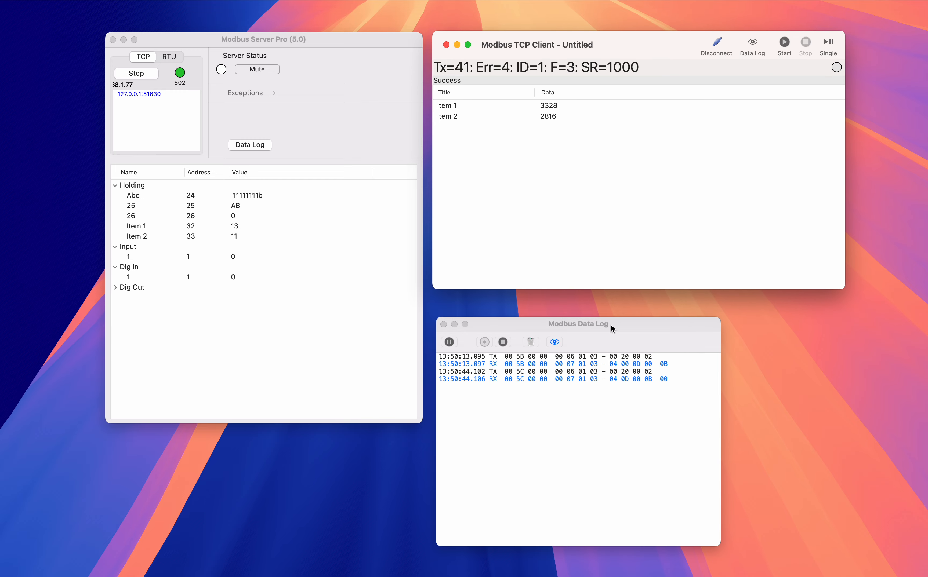
drag(620, 324, 616, 303)
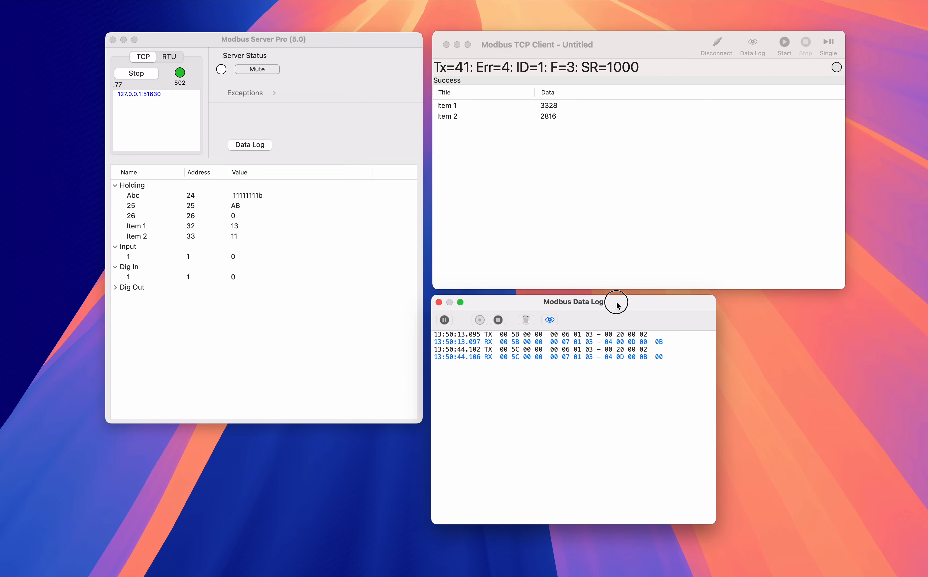